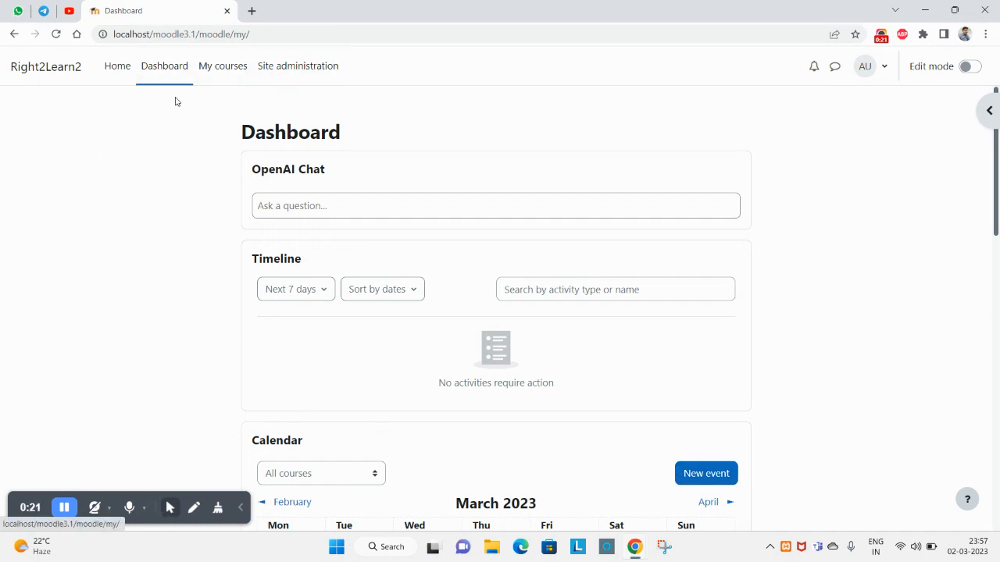
Step: Open the course "Course Name - 2" from the list of enrolled courses
{"action": "left_click", "coordinate": [223, 67]}
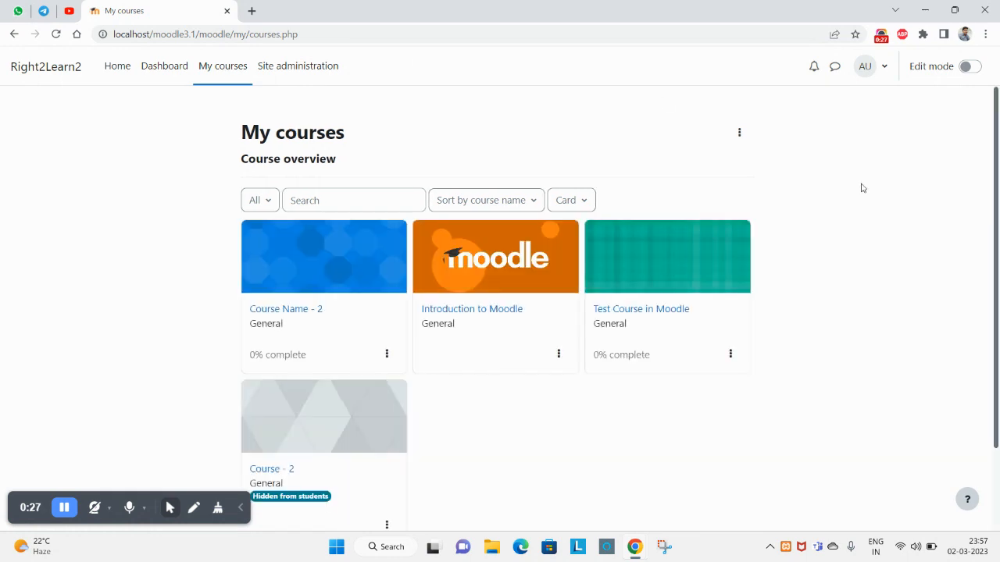
{"action": "scroll", "coordinate": [342, 237], "scroll_direction": "down", "scroll_amount": 1}
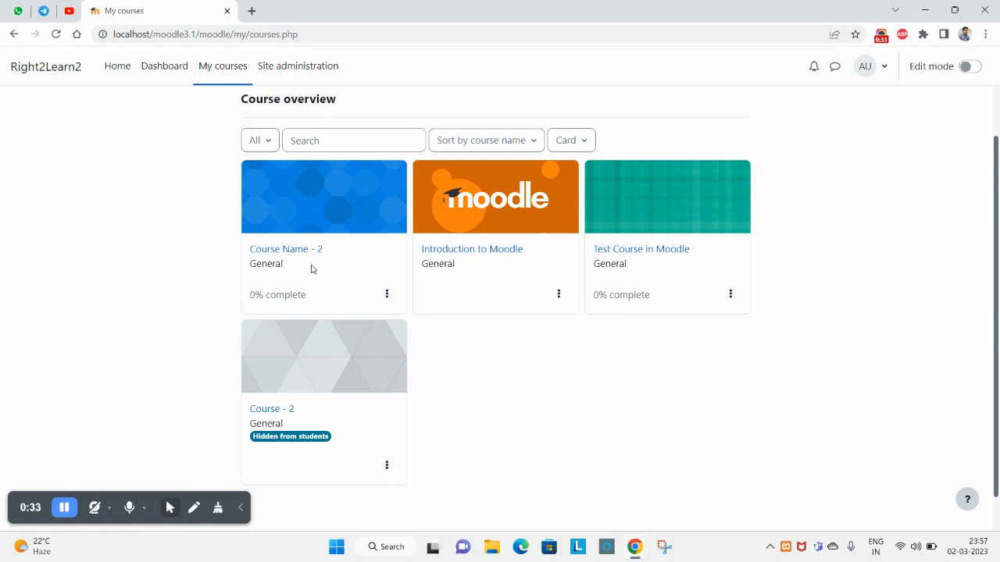
{"action": "left_click_drag", "start_coordinate": [296, 261], "coordinate": [253, 248]}
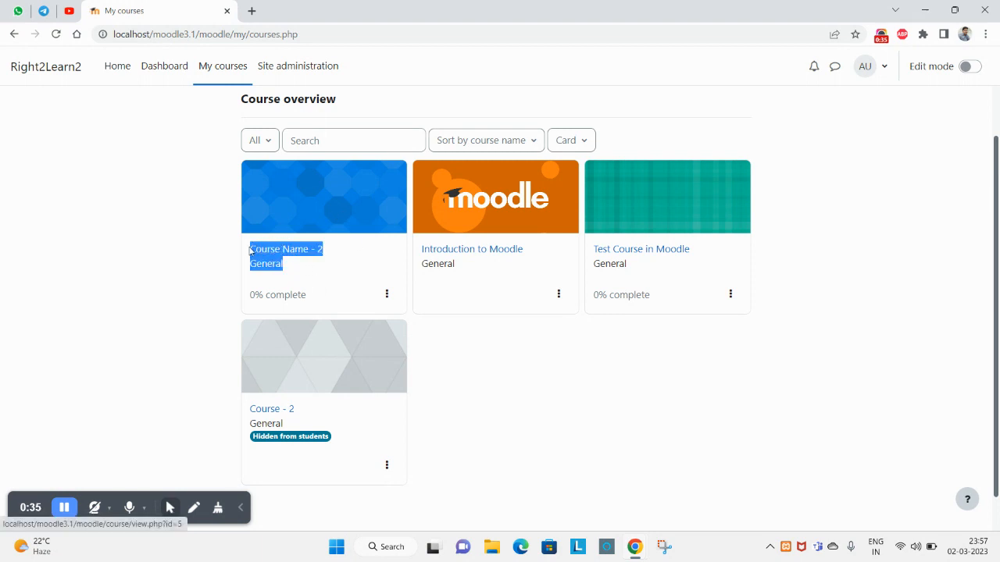
{"action": "left_click", "coordinate": [307, 278]}
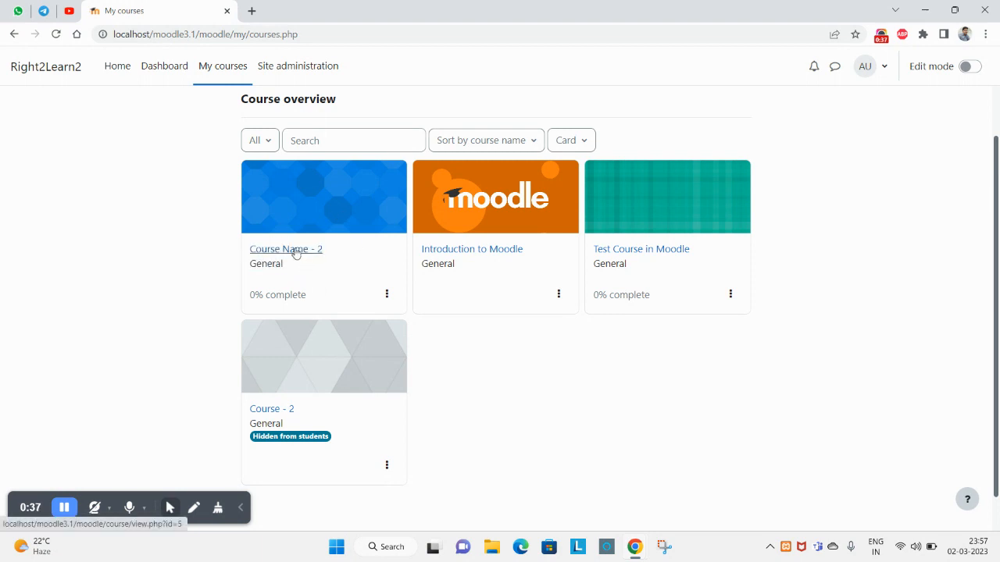
{"action": "left_click", "coordinate": [296, 250]}
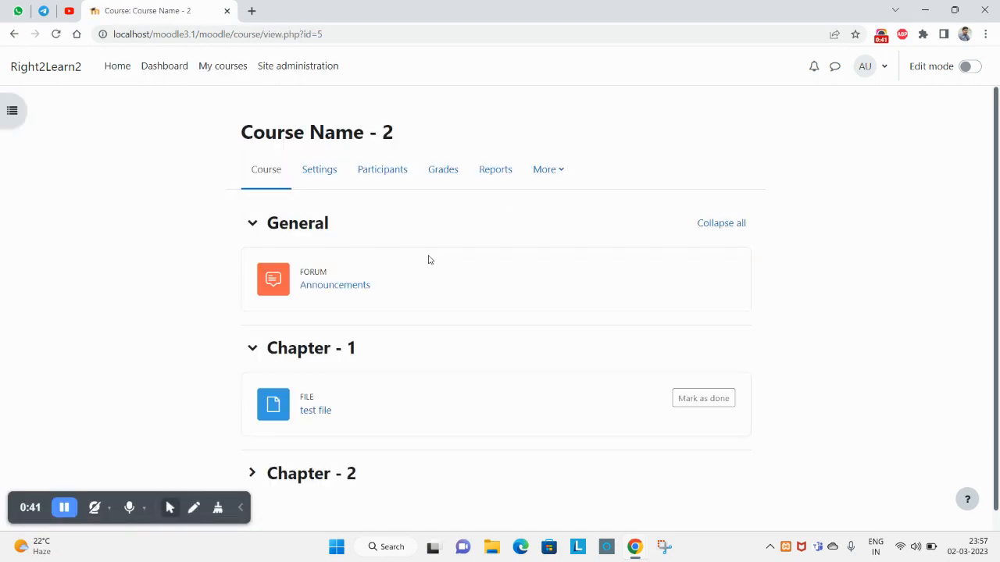
Step: Turn on edit mode for the course page
{"action": "scroll", "coordinate": [428, 259], "scroll_direction": "down", "scroll_amount": 1}
{"action": "scroll", "coordinate": [429, 248], "scroll_direction": "up", "scroll_amount": 1}
{"action": "left_click", "coordinate": [977, 70]}
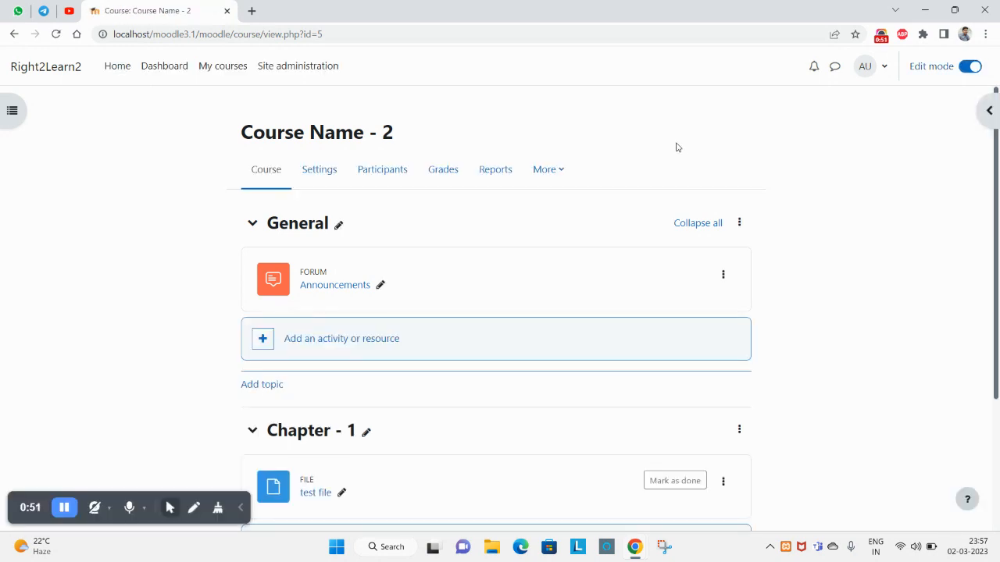
Step: Look through the contents of the Chapter - 1 and Chapter - 2 sections
{"action": "scroll", "coordinate": [424, 335], "scroll_direction": "down", "scroll_amount": 3}
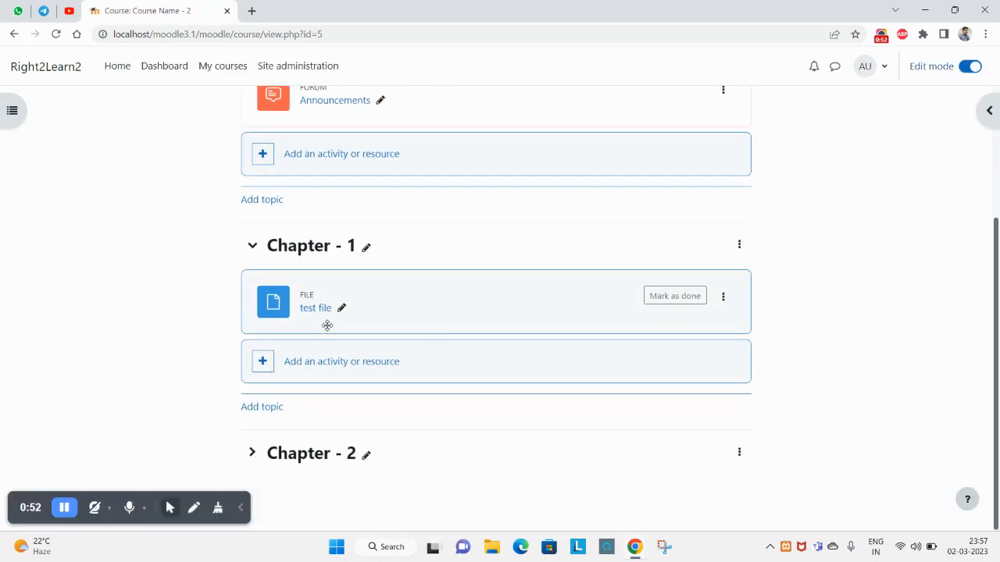
{"action": "left_click", "coordinate": [252, 245]}
{"action": "left_click", "coordinate": [252, 453]}
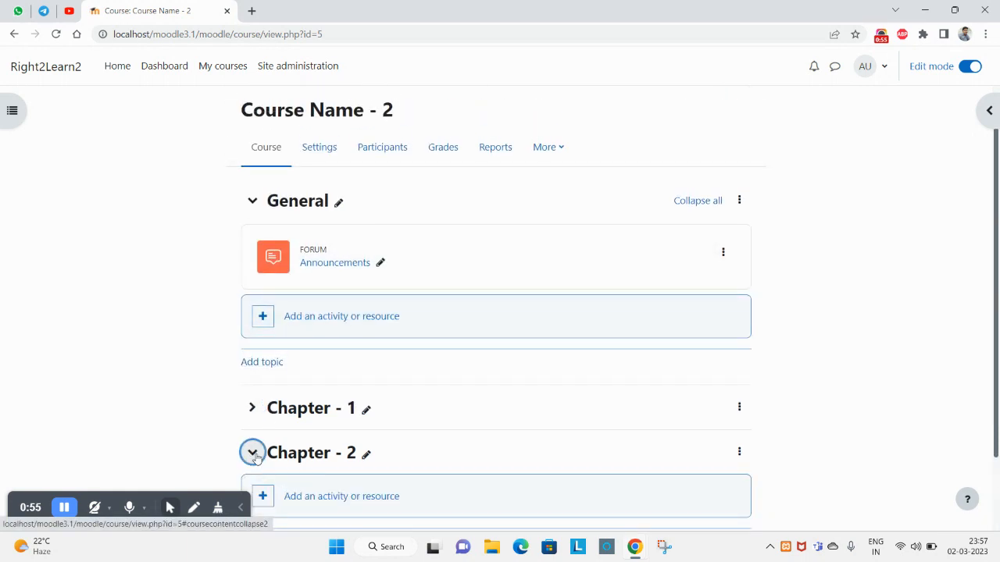
{"action": "left_click", "coordinate": [252, 453]}
{"action": "left_click", "coordinate": [250, 411]}
{"action": "scroll", "coordinate": [250, 414], "scroll_direction": "down", "scroll_amount": 3}
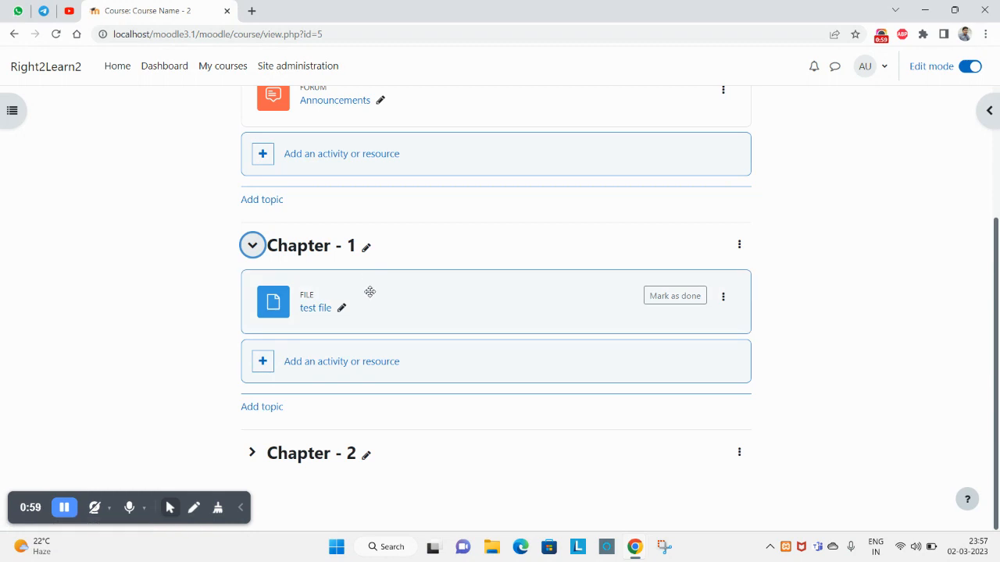
{"action": "left_click", "coordinate": [212, 314]}
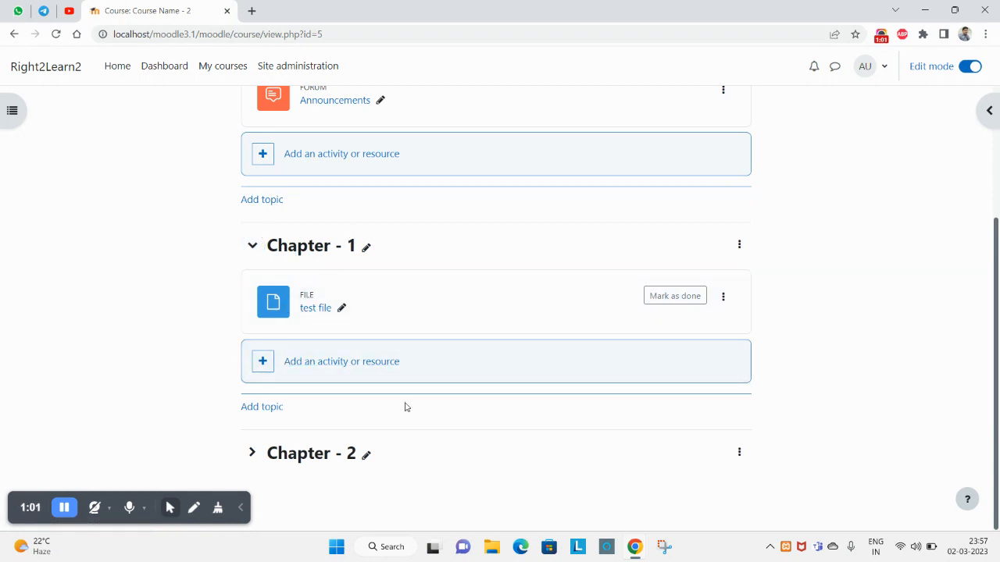
Step: Start a new Folder resource in Chapter - 1, finding it by searching the activity chooser for "folde"
{"action": "left_click", "coordinate": [327, 364]}
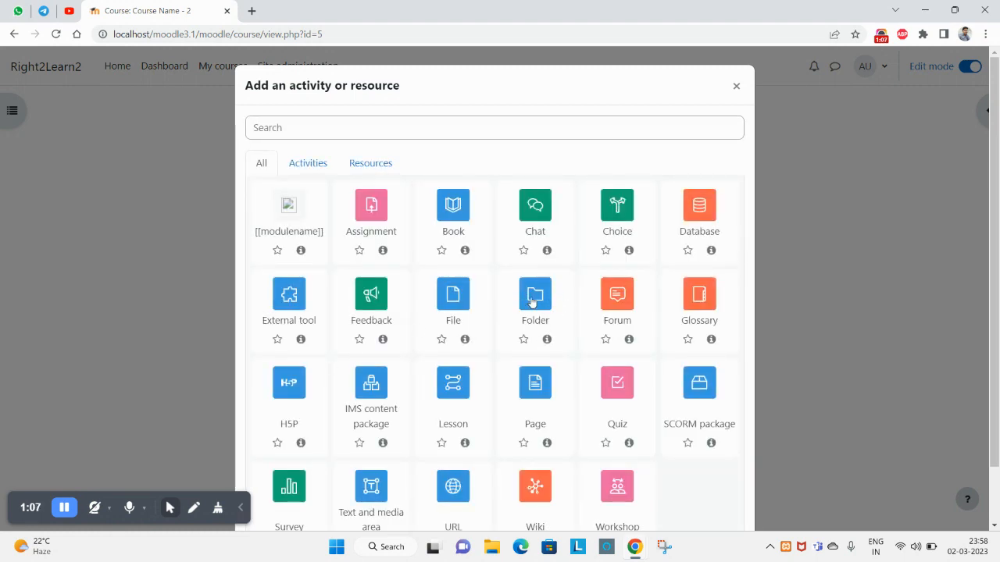
{"action": "scroll", "coordinate": [549, 330], "scroll_direction": "down", "scroll_amount": 1}
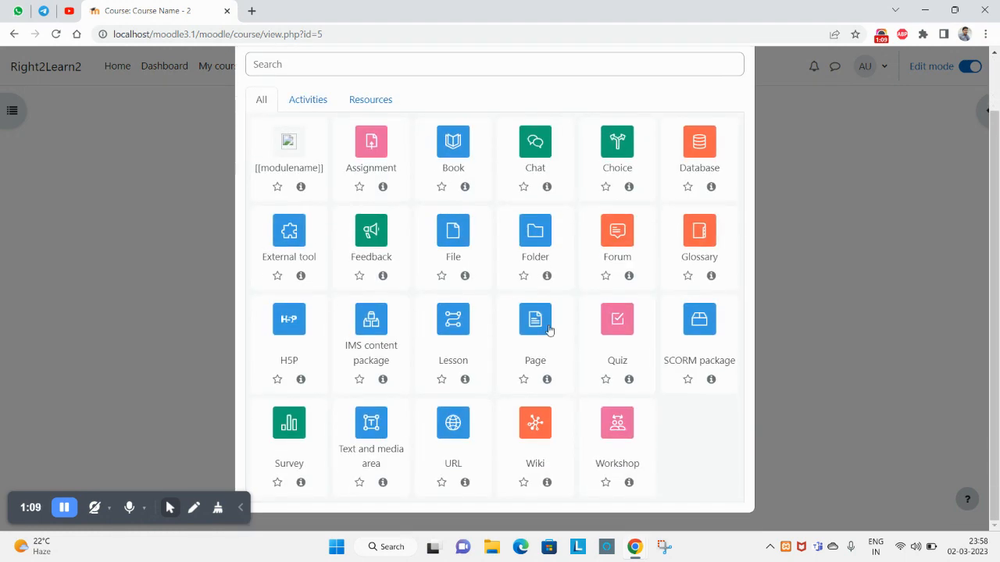
{"action": "scroll", "coordinate": [550, 331], "scroll_direction": "up", "scroll_amount": 1}
{"action": "left_click", "coordinate": [334, 123]}
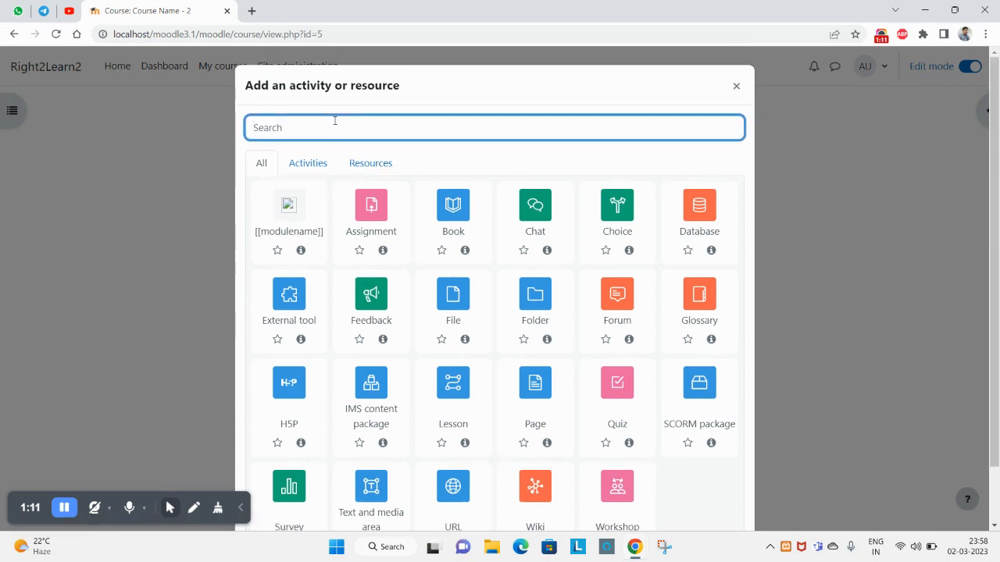
{"action": "type", "text": "folde"}
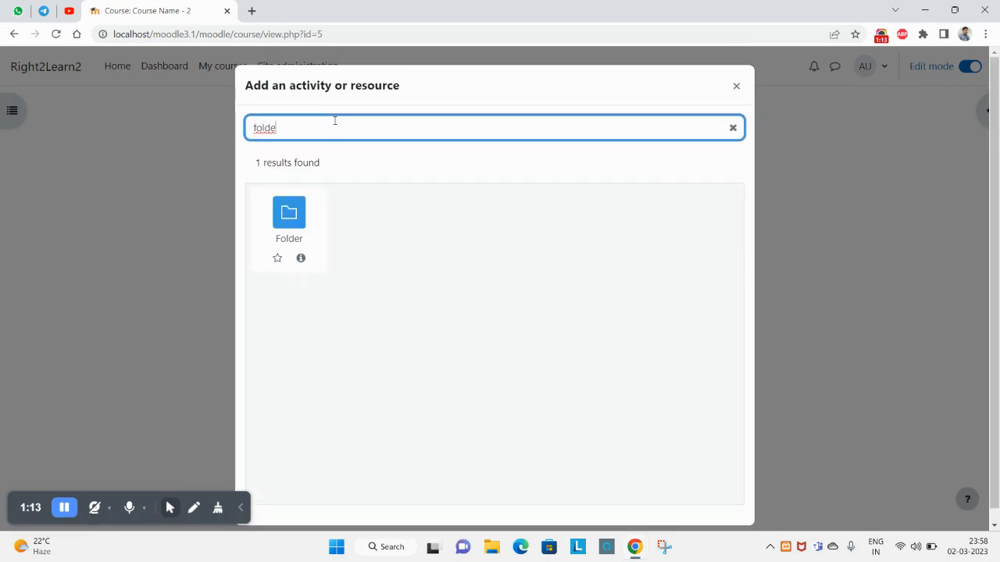
{"action": "left_click", "coordinate": [288, 216]}
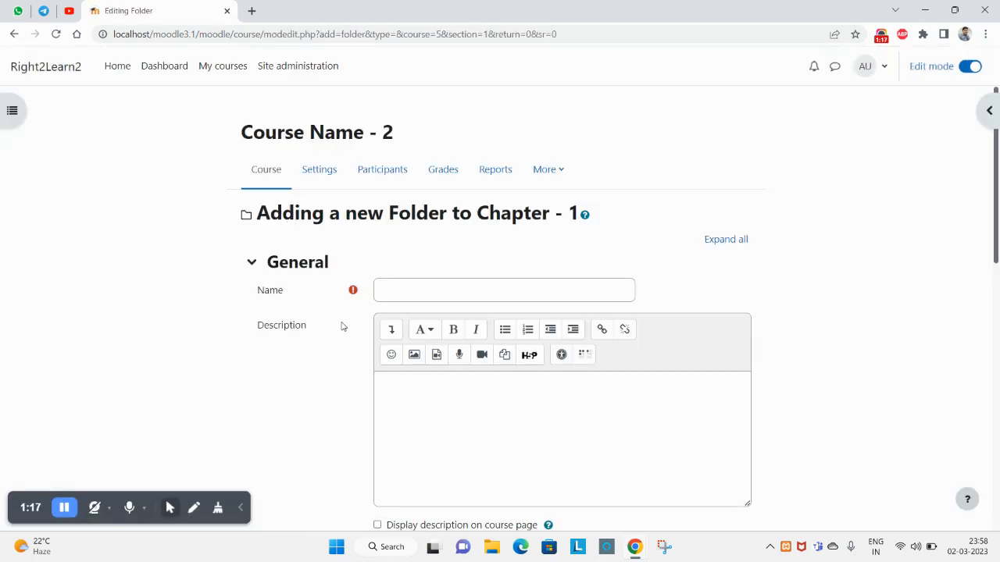
Step: Name the folder "Resource" and enter the description "Learning Resource for your class work."
{"action": "left_click", "coordinate": [397, 283]}
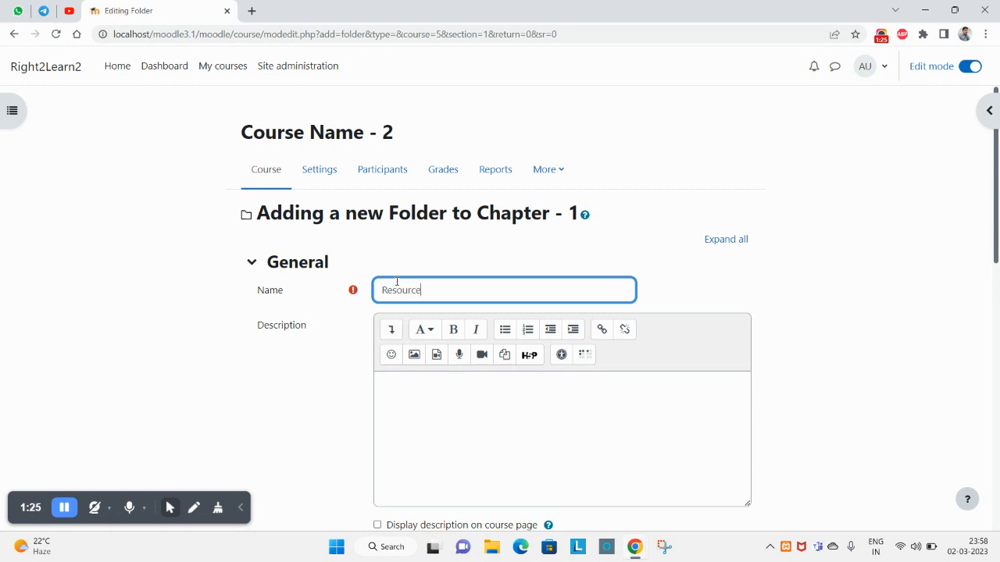
{"action": "double_click", "coordinate": [397, 281]}
{"action": "key", "text": "Tab"}
{"action": "key", "text": "Tab"}
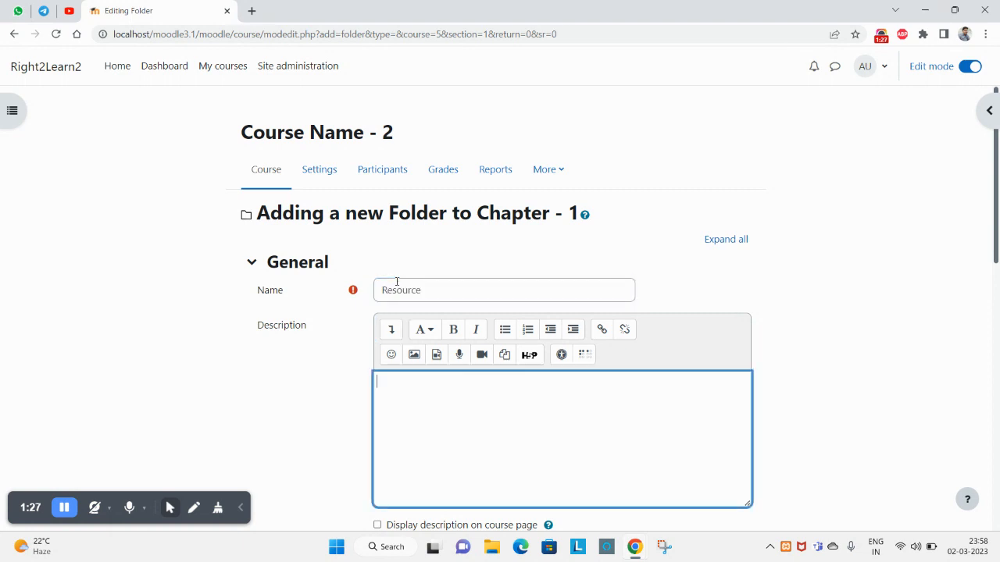
{"action": "type", "text": "Learning Resource for your"}
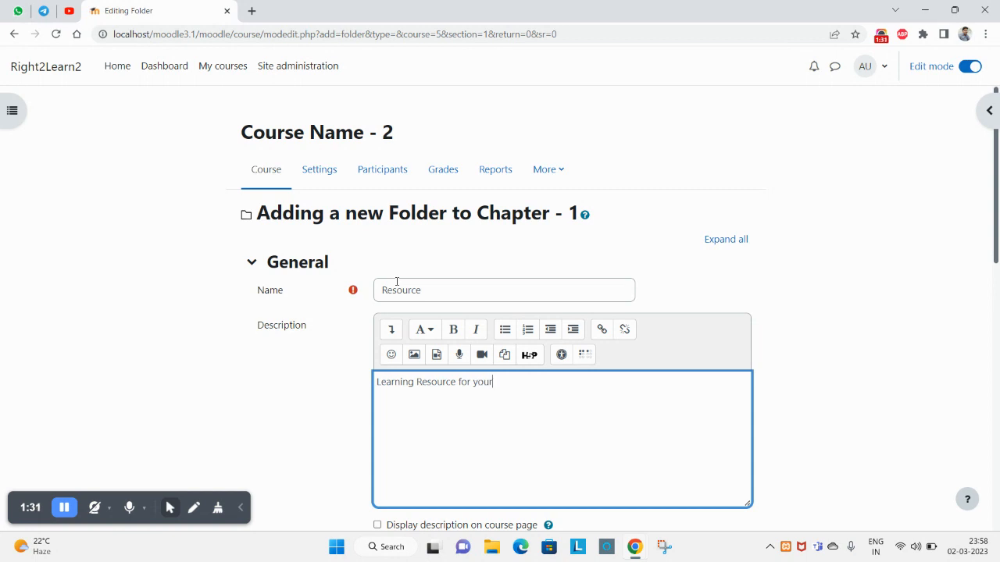
{"action": "type", "text": " class work."}
Step: Review the new folder's remaining settings, then save it and return to the course
{"action": "scroll", "coordinate": [361, 279], "scroll_direction": "down", "scroll_amount": 8}
{"action": "scroll", "coordinate": [373, 330], "scroll_direction": "up", "scroll_amount": 3}
{"action": "scroll", "coordinate": [373, 332], "scroll_direction": "down", "scroll_amount": 4}
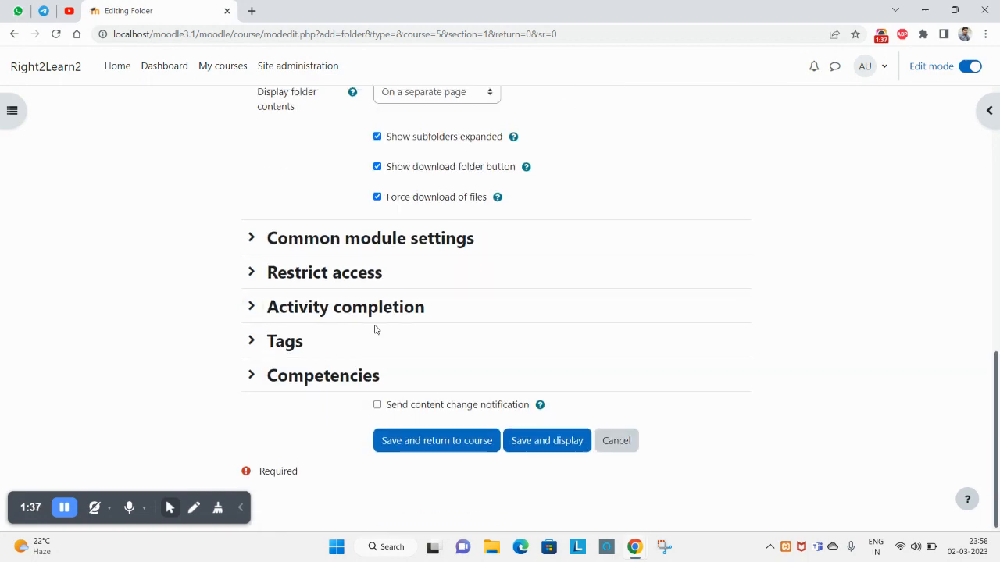
{"action": "scroll", "coordinate": [375, 331], "scroll_direction": "up", "scroll_amount": 8}
{"action": "scroll", "coordinate": [314, 330], "scroll_direction": "down", "scroll_amount": 2}
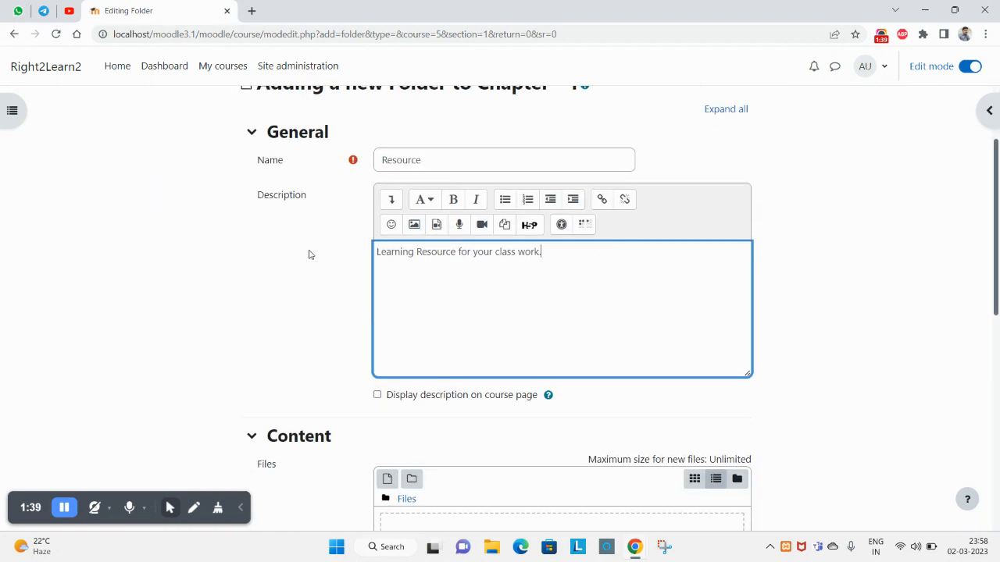
{"action": "scroll", "coordinate": [305, 277], "scroll_direction": "down", "scroll_amount": 7}
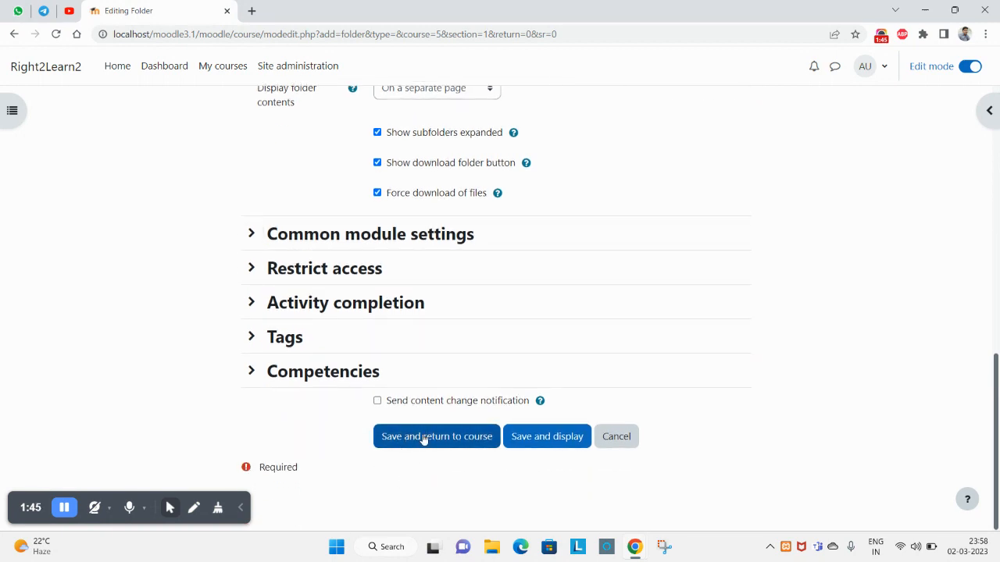
{"action": "left_click", "coordinate": [422, 439]}
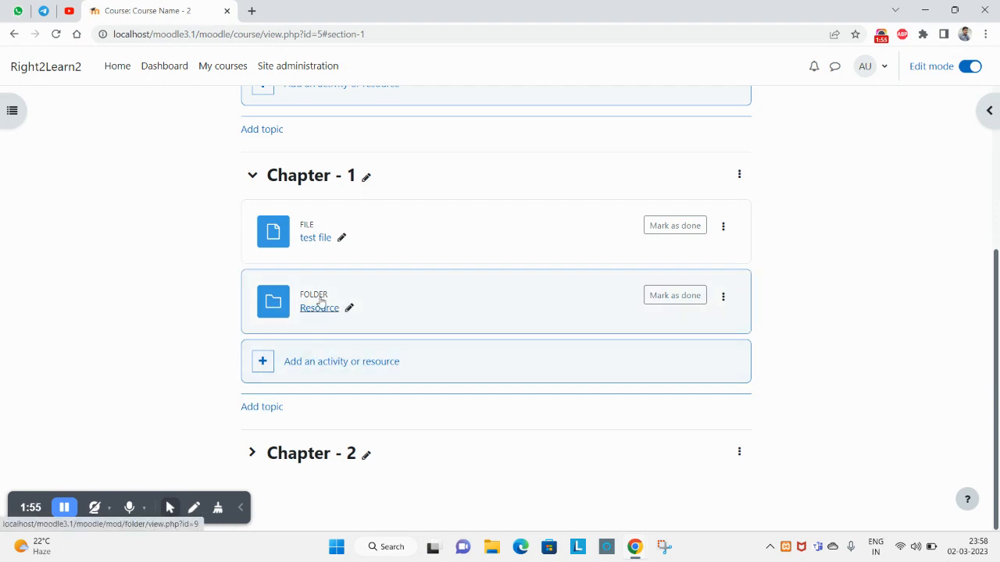
Step: Open the Resource folder for editing and create a subfolder named "Science Resource - 1" in its files
{"action": "left_click", "coordinate": [270, 312]}
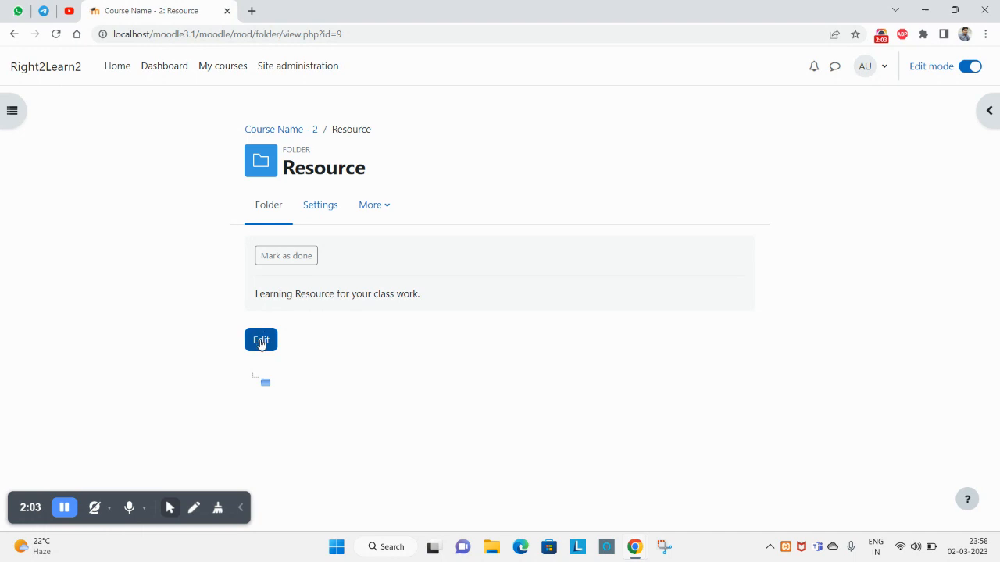
{"action": "left_click", "coordinate": [262, 342]}
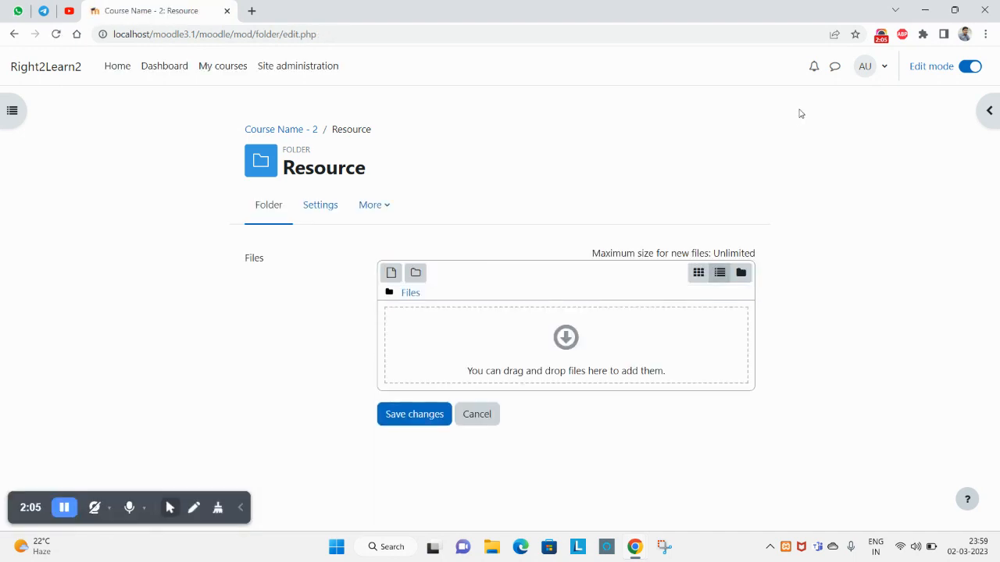
{"action": "left_click", "coordinate": [415, 272]}
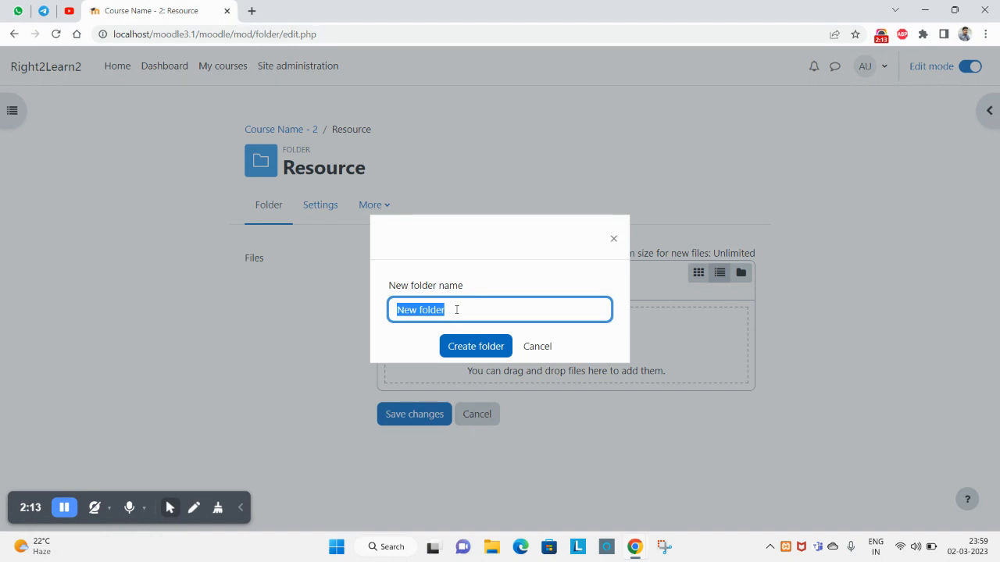
{"action": "type", "text": "Sc"}
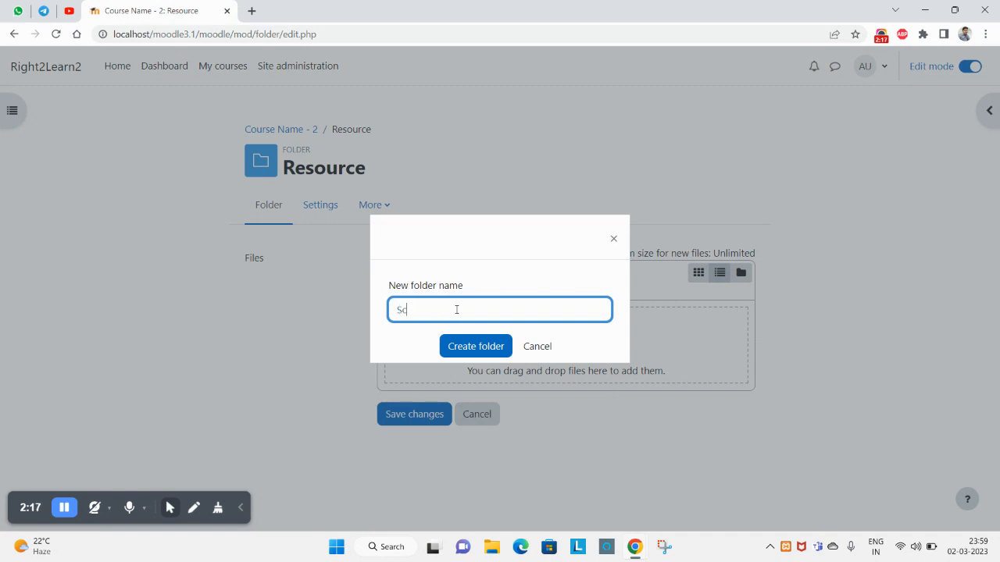
{"action": "type", "text": "ience Resource - 1"}
{"action": "key", "text": "Return"}
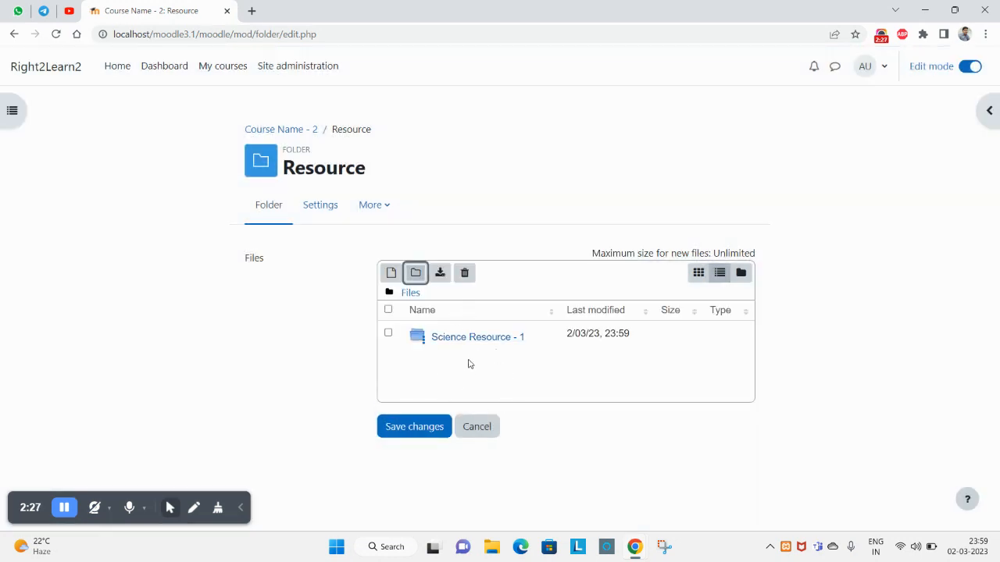
Step: Create a second subfolder named "Science Resource - 2" alongside the first one
{"action": "left_click", "coordinate": [415, 271]}
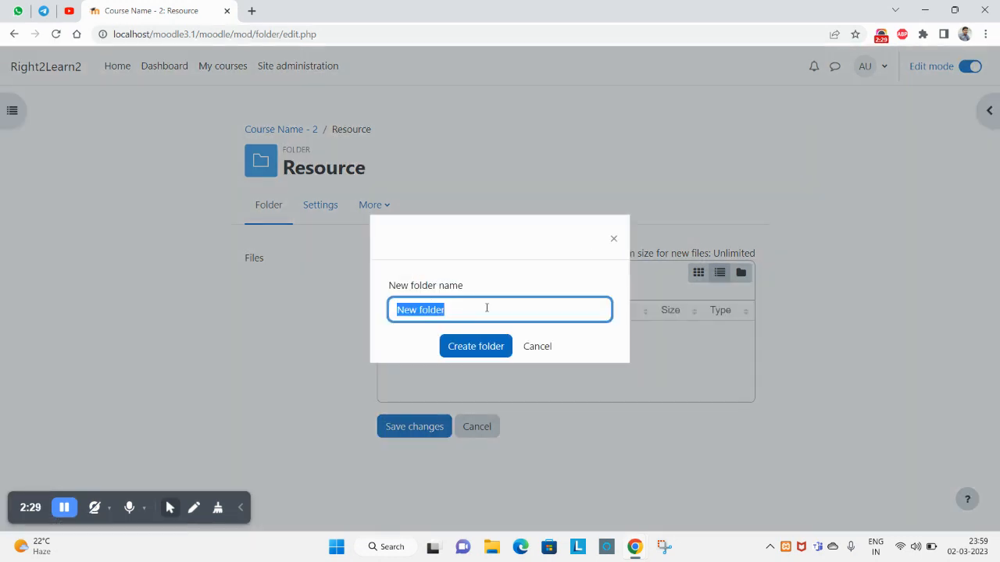
{"action": "type", "text": "Ma"}
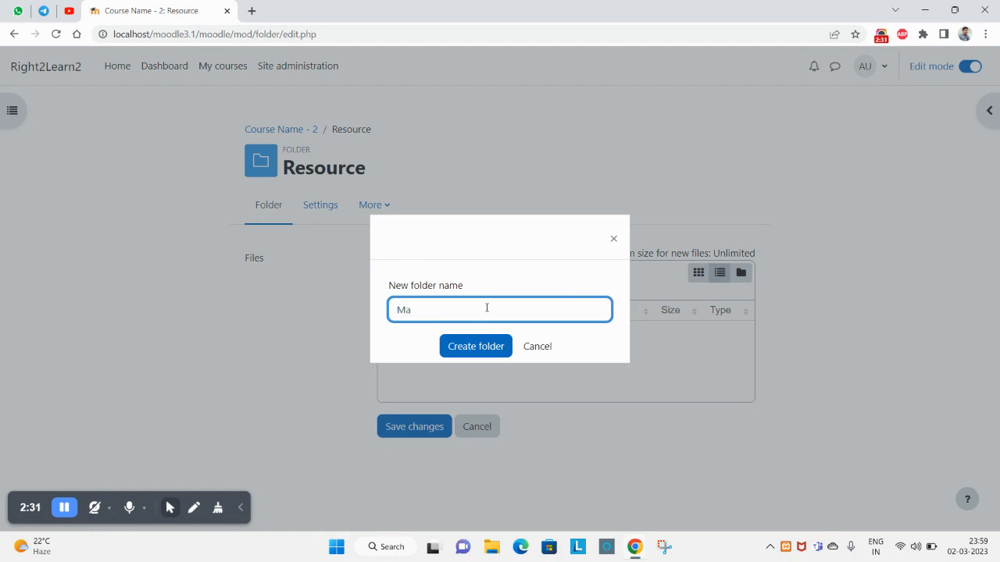
{"action": "key", "text": "BackSpace"}
{"action": "key", "text": "BackSpace"}
{"action": "type", "text": "Science Resour"}
{"action": "key", "text": "Return"}
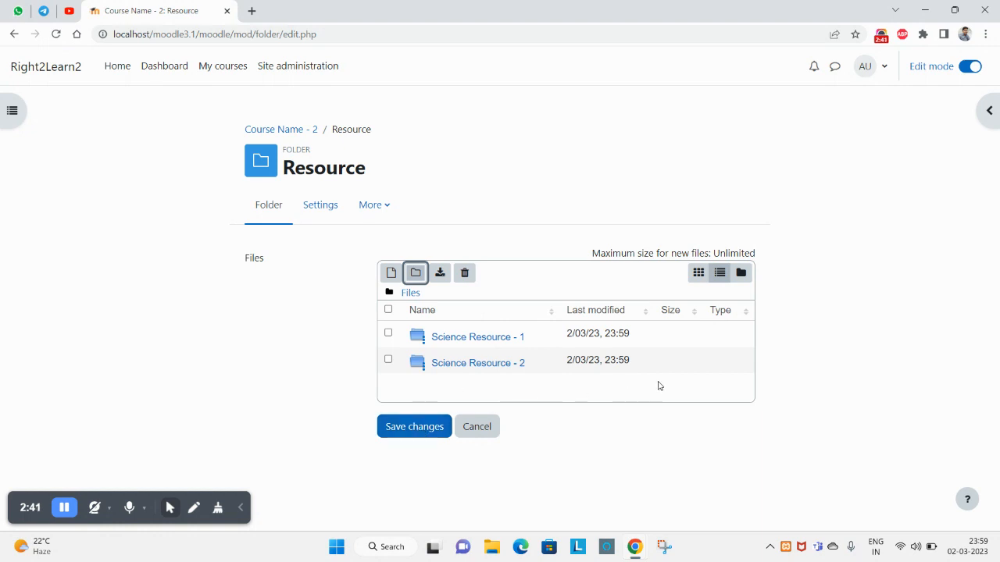
{"action": "left_click_drag", "start_coordinate": [658, 386], "coordinate": [378, 339]}
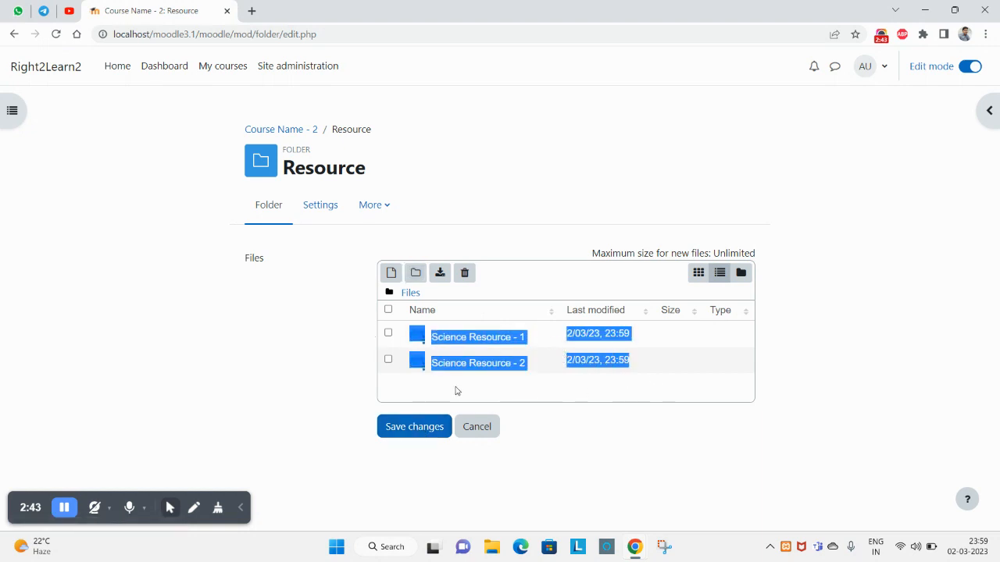
{"action": "left_click", "coordinate": [573, 442]}
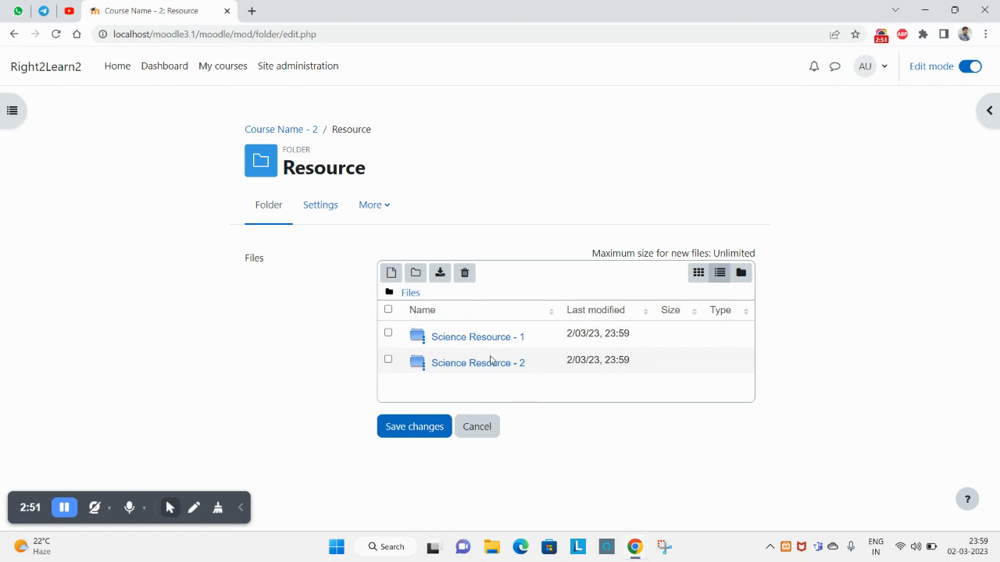
Step: Save the changes to the Resource folder's files and check its folder tree
{"action": "left_click", "coordinate": [418, 439]}
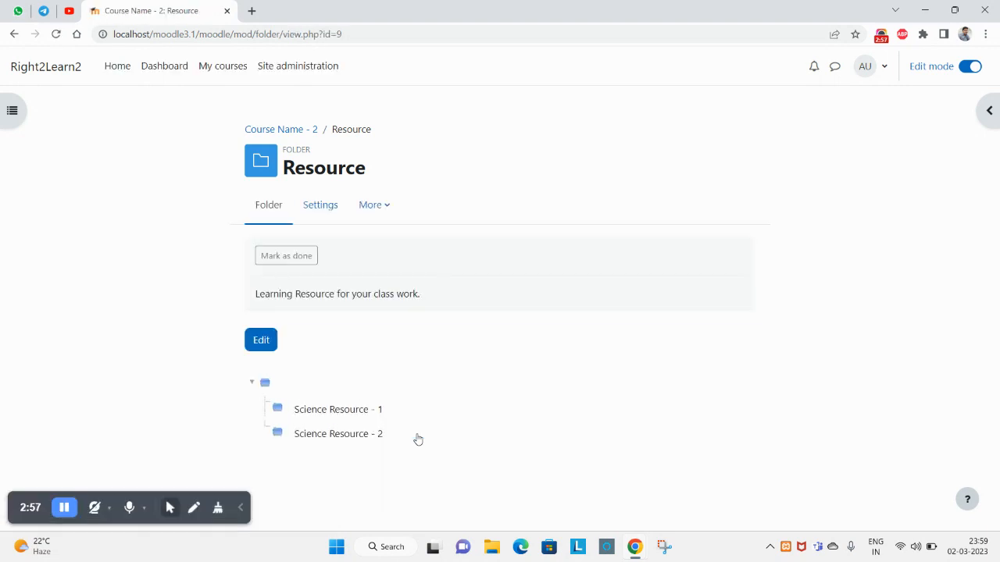
{"action": "left_click_drag", "start_coordinate": [389, 414], "coordinate": [268, 398]}
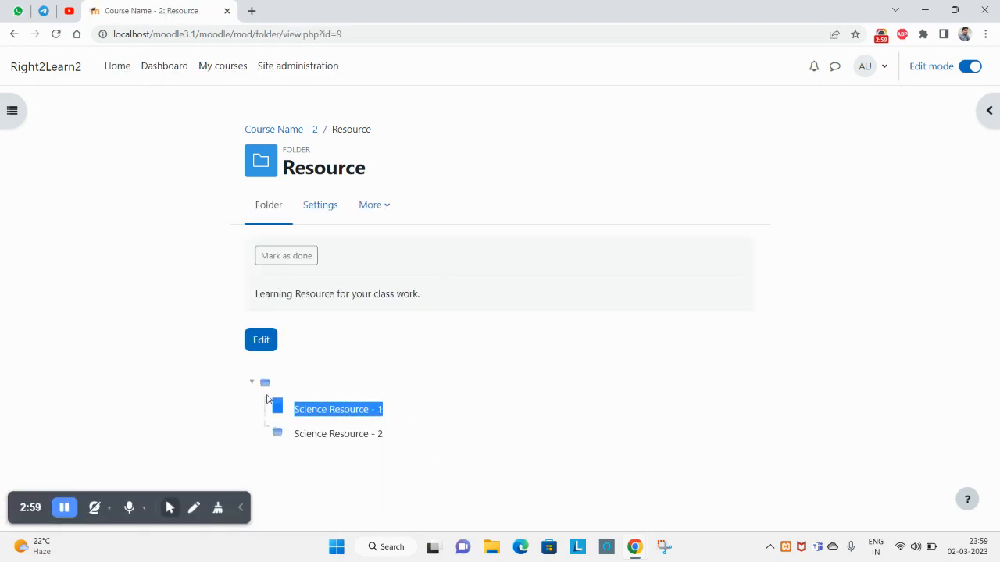
{"action": "left_click", "coordinate": [339, 356]}
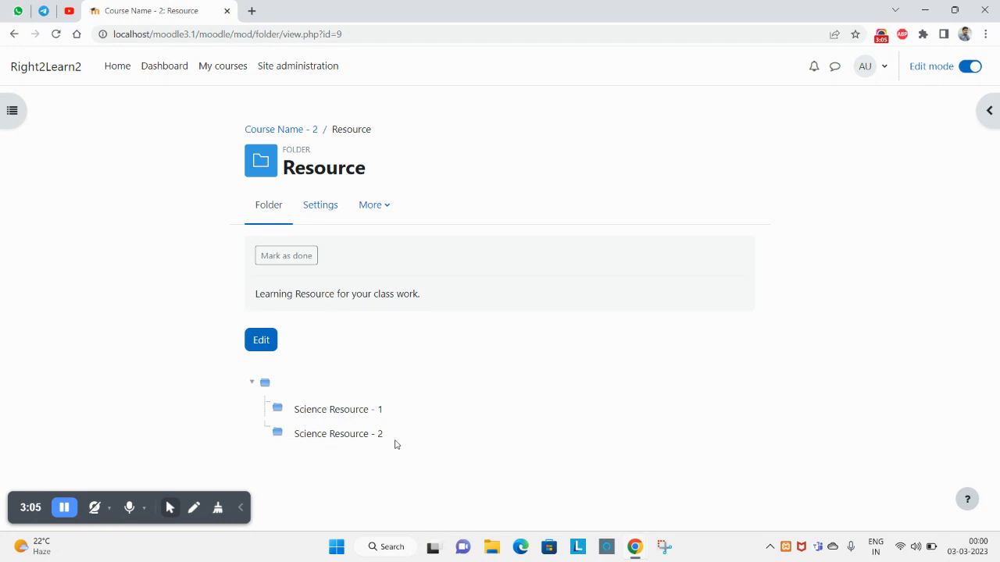
Step: Reopen the Resource folder for editing and create two subfolders named "1" and "2" inside Science Resource - 1
{"action": "left_click_drag", "start_coordinate": [396, 442], "coordinate": [299, 407]}
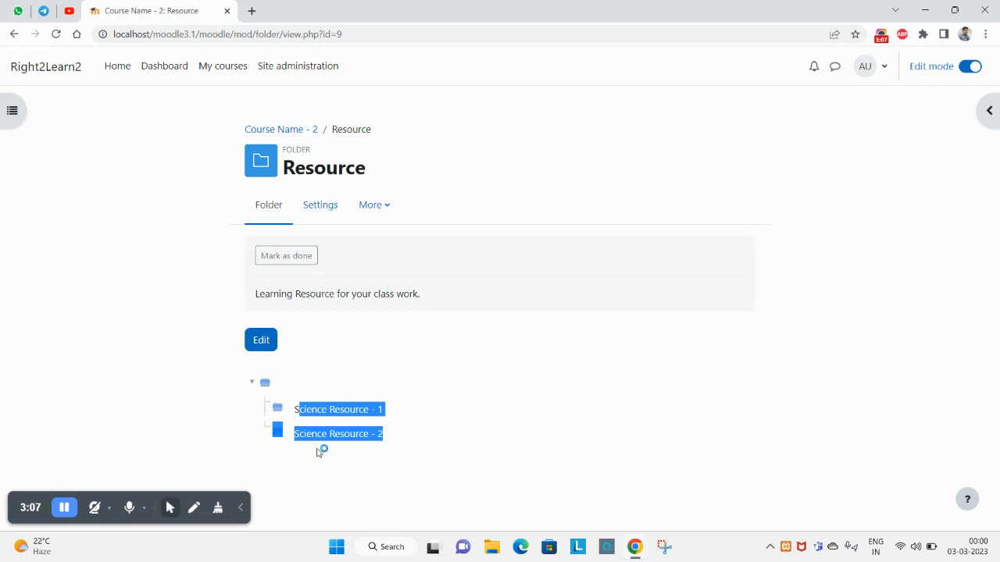
{"action": "left_click", "coordinate": [260, 341]}
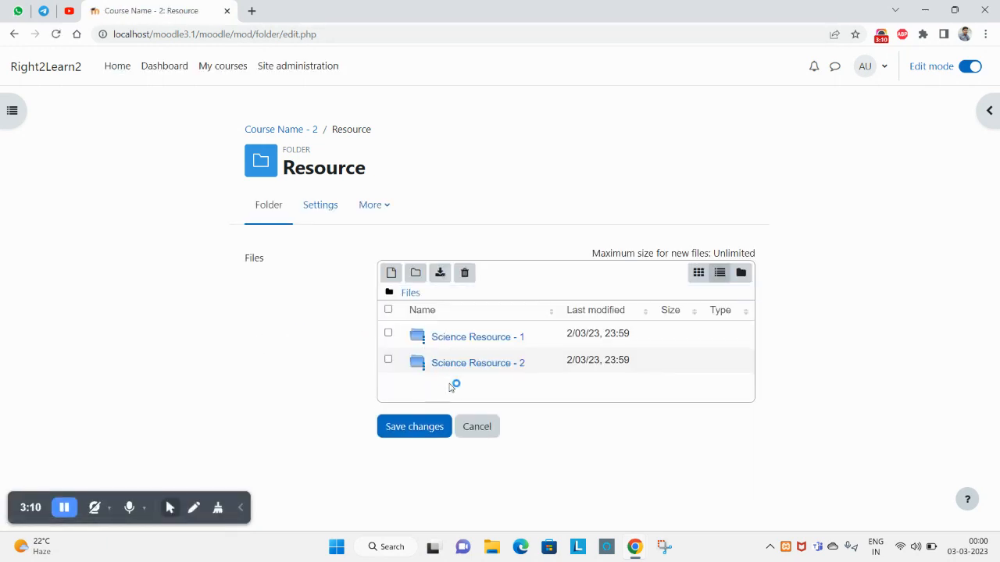
{"action": "left_click", "coordinate": [451, 340]}
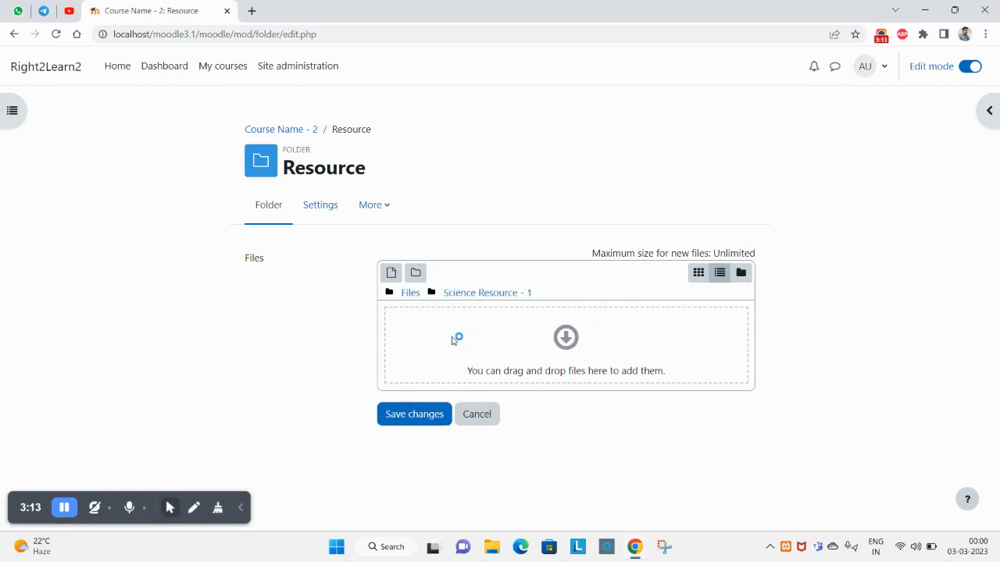
{"action": "left_click", "coordinate": [416, 272]}
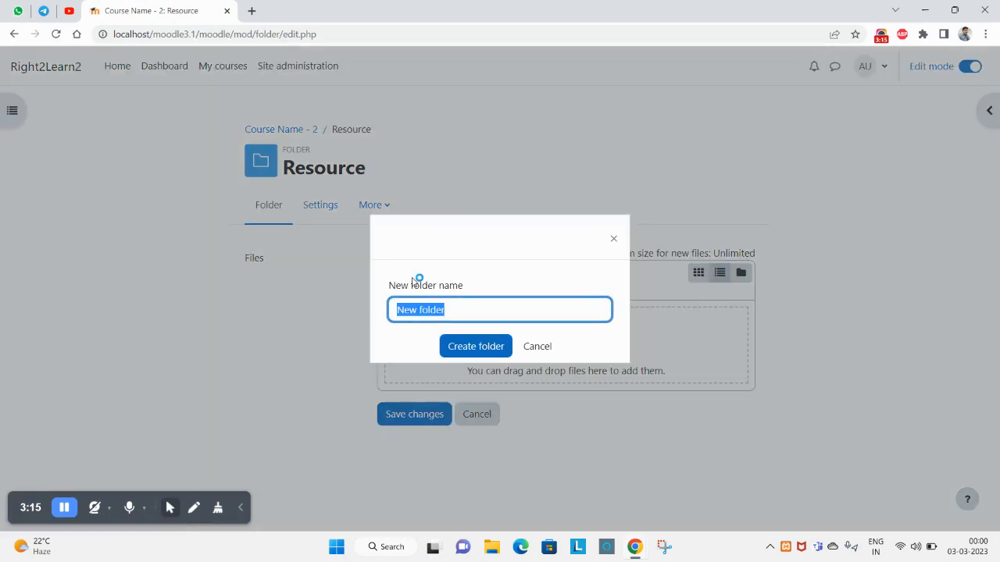
{"action": "type", "text": "1"}
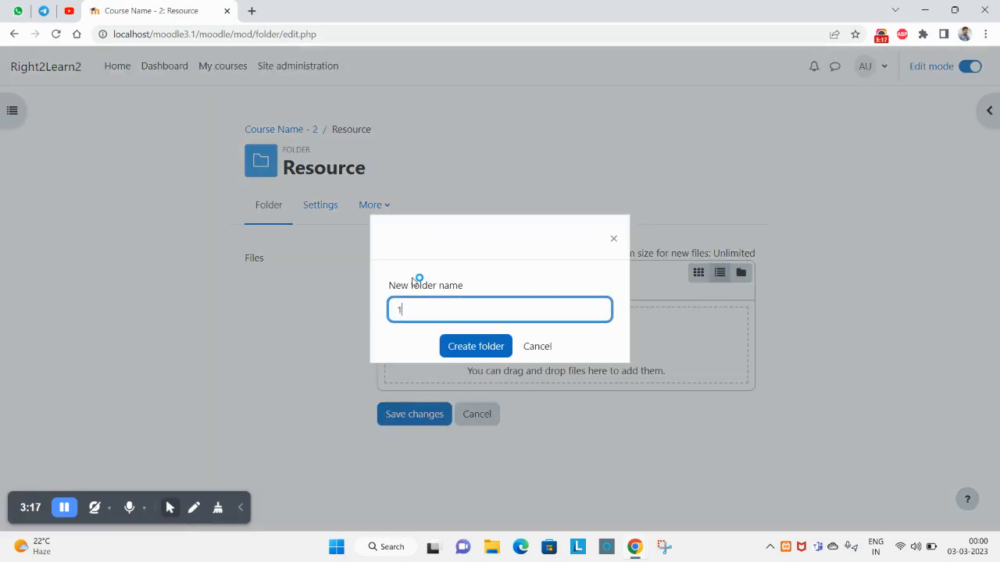
{"action": "key", "text": "Return"}
{"action": "left_click", "coordinate": [415, 275]}
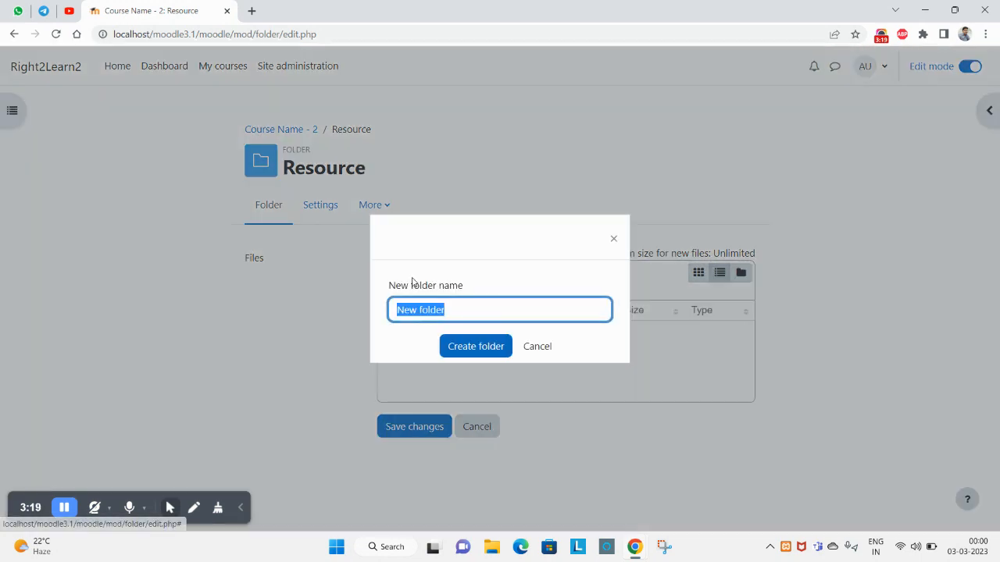
{"action": "type", "text": "2"}
{"action": "key", "text": "Return"}
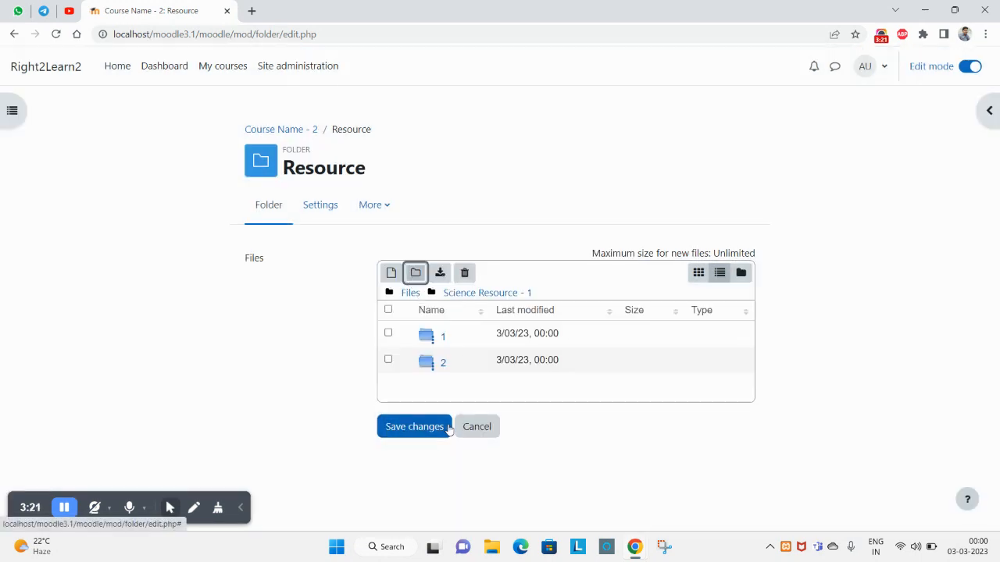
Step: Upload abbreviation-objective-questions.pdf from Downloads into Science Resource - 1 and save the folder's changes
{"action": "left_click", "coordinate": [392, 274]}
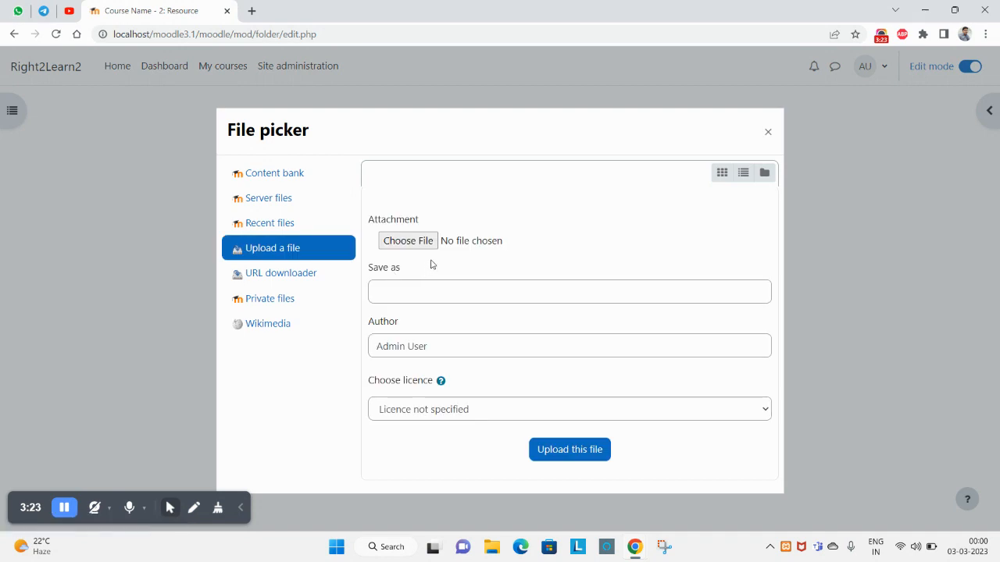
{"action": "left_click", "coordinate": [428, 242]}
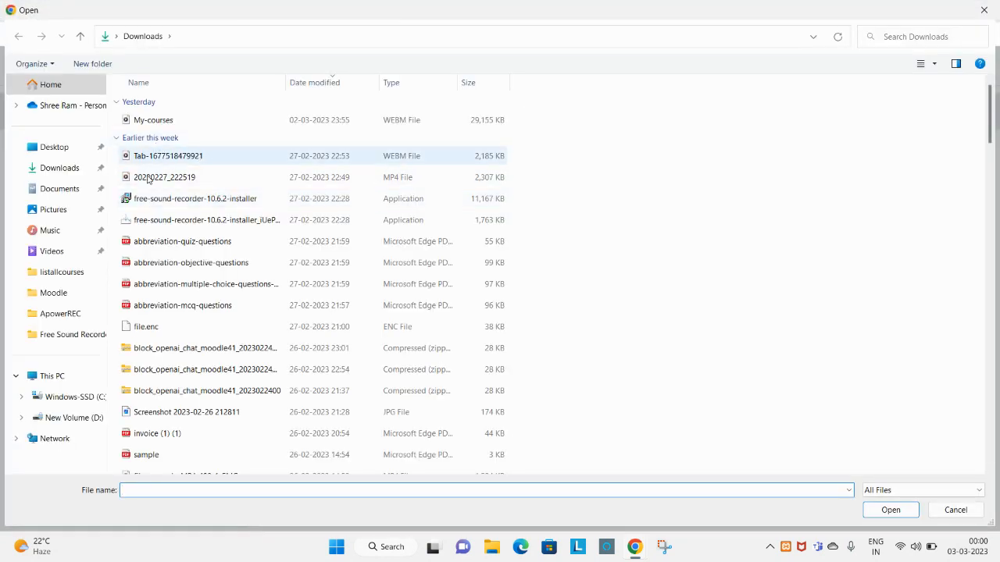
{"action": "double_click", "coordinate": [166, 262]}
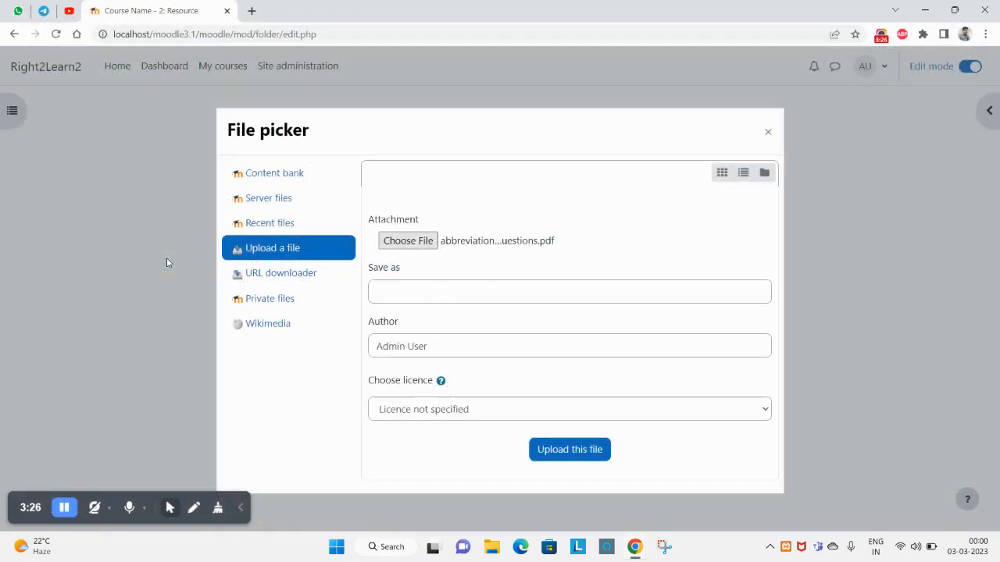
{"action": "left_click", "coordinate": [565, 451]}
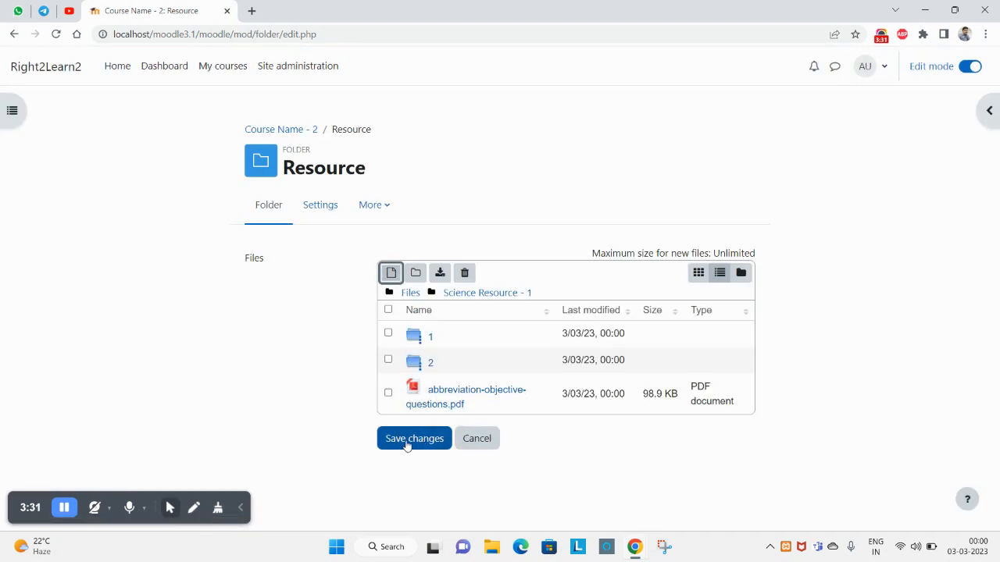
{"action": "left_click", "coordinate": [406, 445]}
{"action": "scroll", "coordinate": [406, 444], "scroll_direction": "down", "scroll_amount": 1}
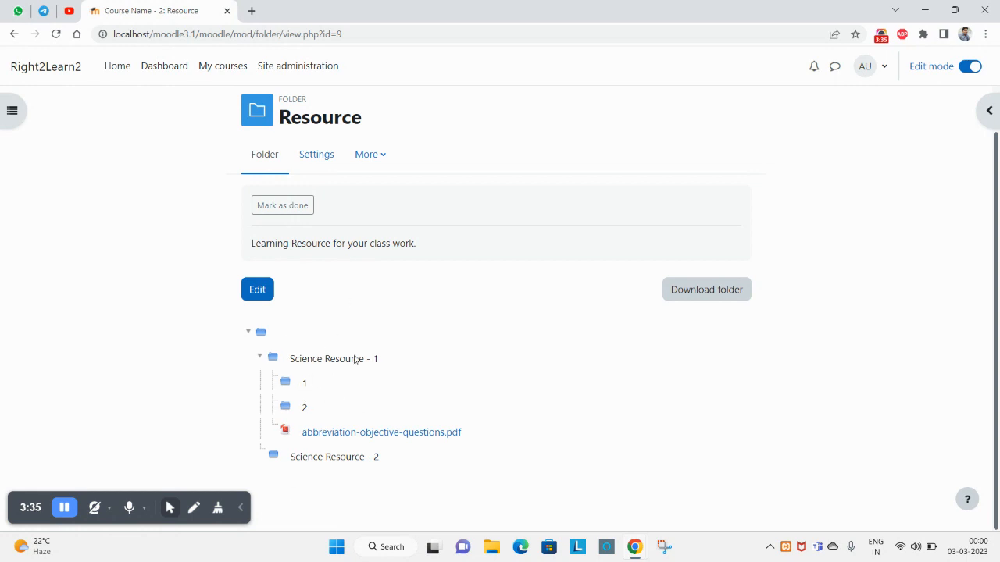
Step: Edit the Resource folder again, upload sample.pdf to the top level of its files, and save the changes
{"action": "left_click", "coordinate": [266, 292]}
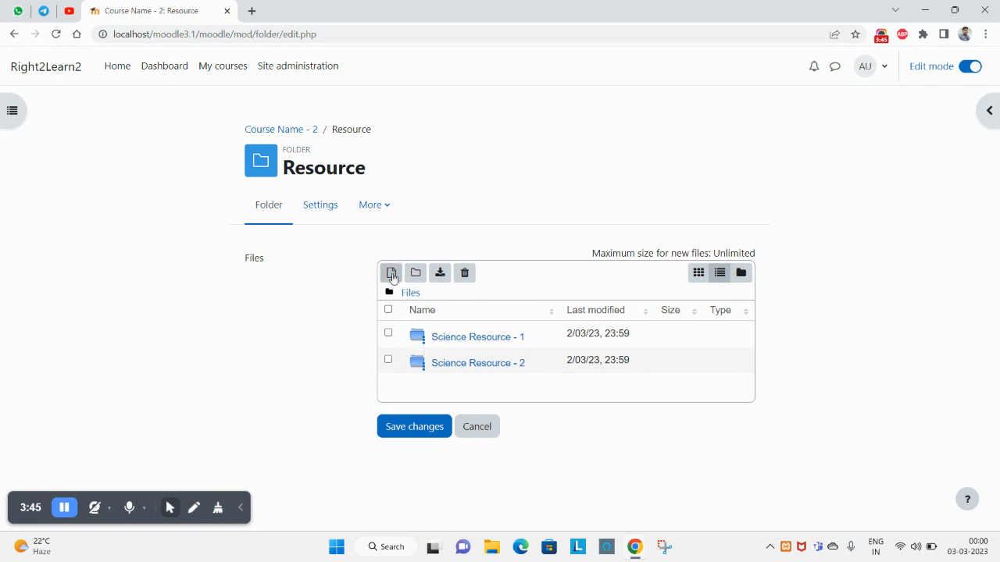
{"action": "left_click", "coordinate": [391, 273]}
{"action": "left_click", "coordinate": [420, 248]}
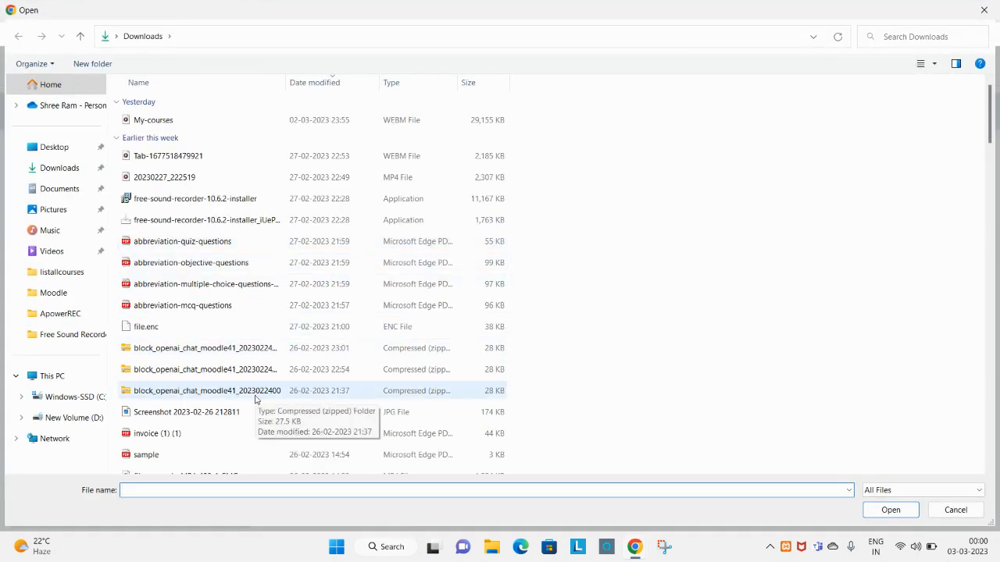
{"action": "scroll", "coordinate": [255, 399], "scroll_direction": "down", "scroll_amount": 1}
{"action": "double_click", "coordinate": [252, 401]}
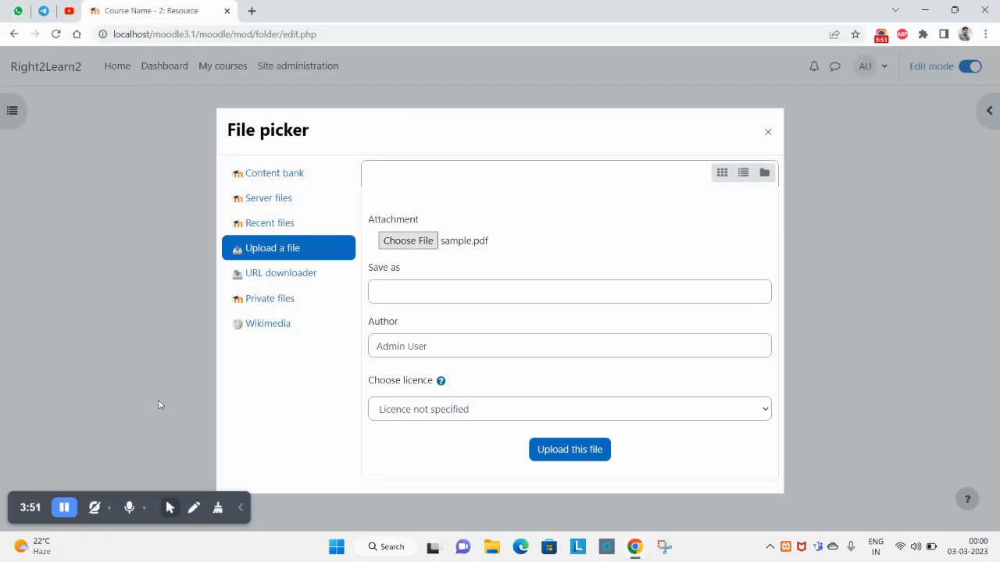
{"action": "left_click", "coordinate": [575, 460]}
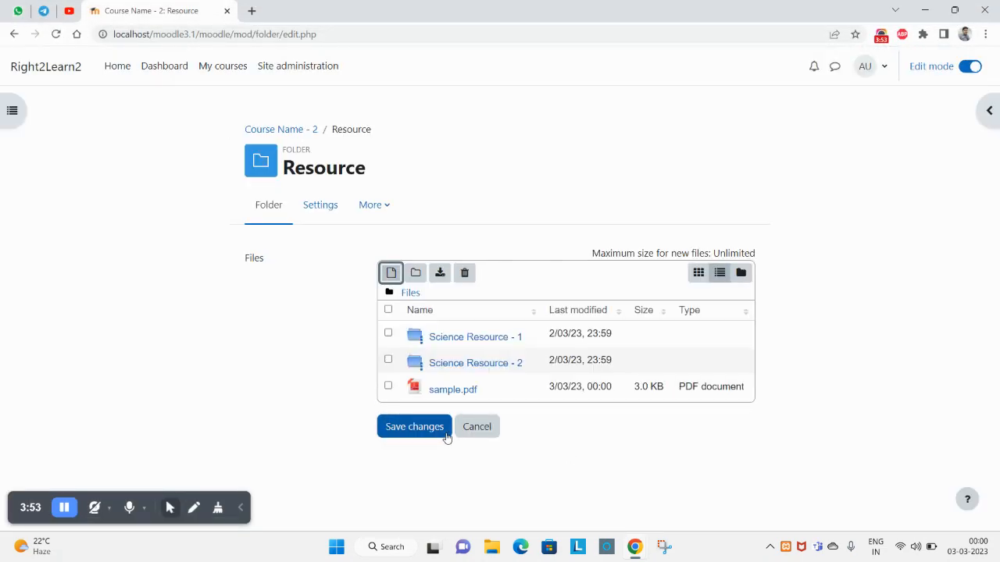
{"action": "left_click", "coordinate": [415, 427]}
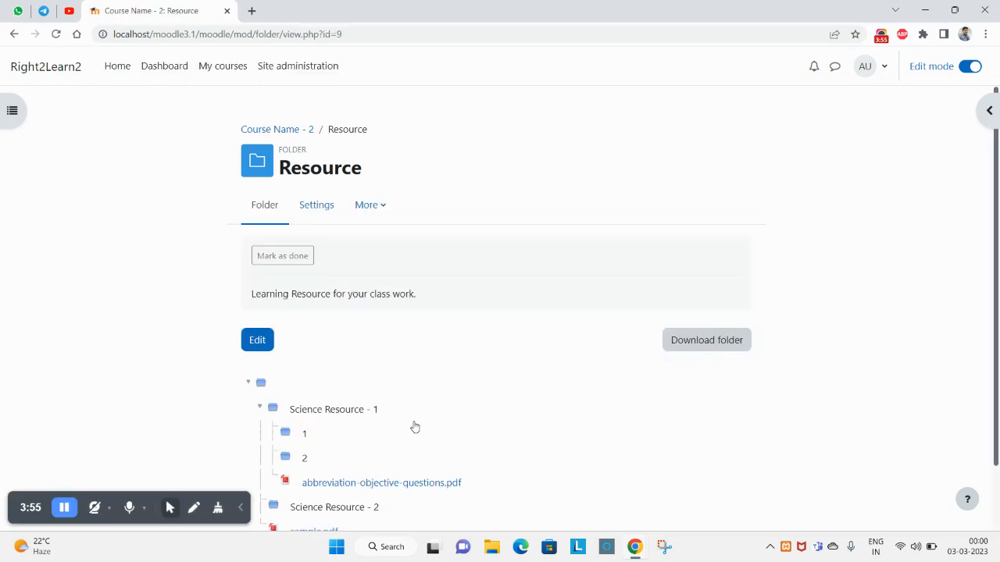
{"action": "scroll", "coordinate": [361, 417], "scroll_direction": "down", "scroll_amount": 1}
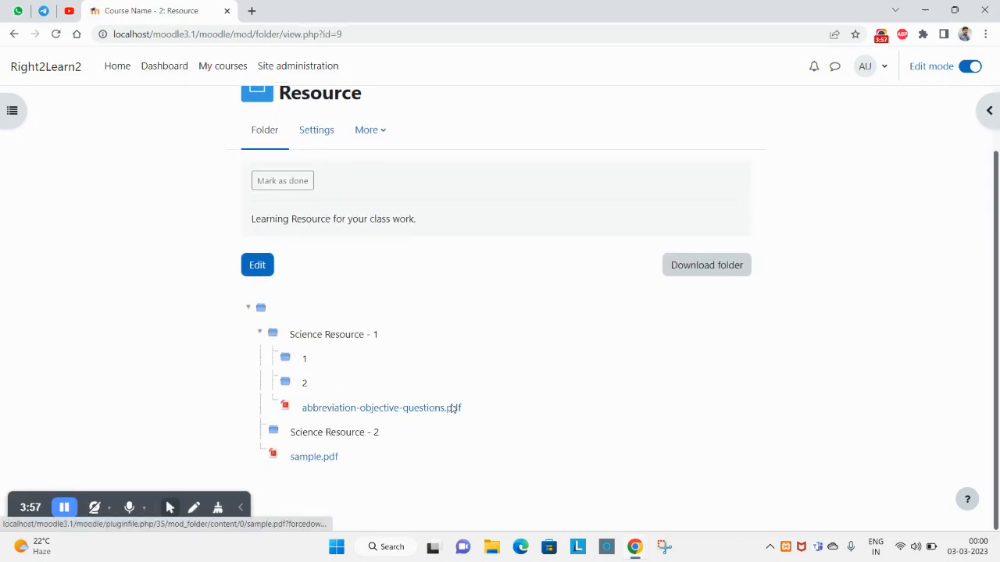
Step: Compare the icon, detailed list and file tree displays of the Resource folder's files, and save to return to the folder page
{"action": "left_click", "coordinate": [257, 266]}
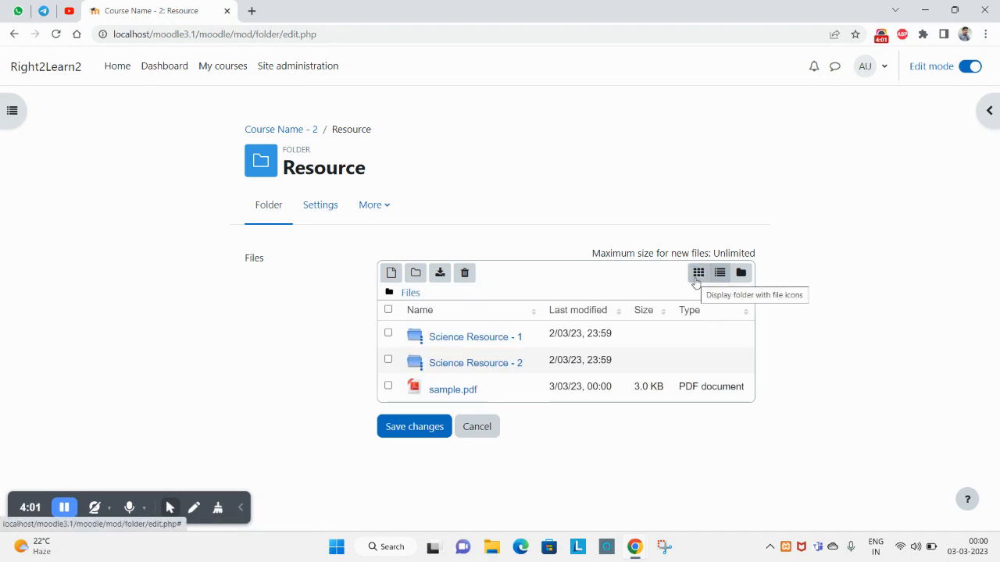
{"action": "left_click", "coordinate": [697, 278]}
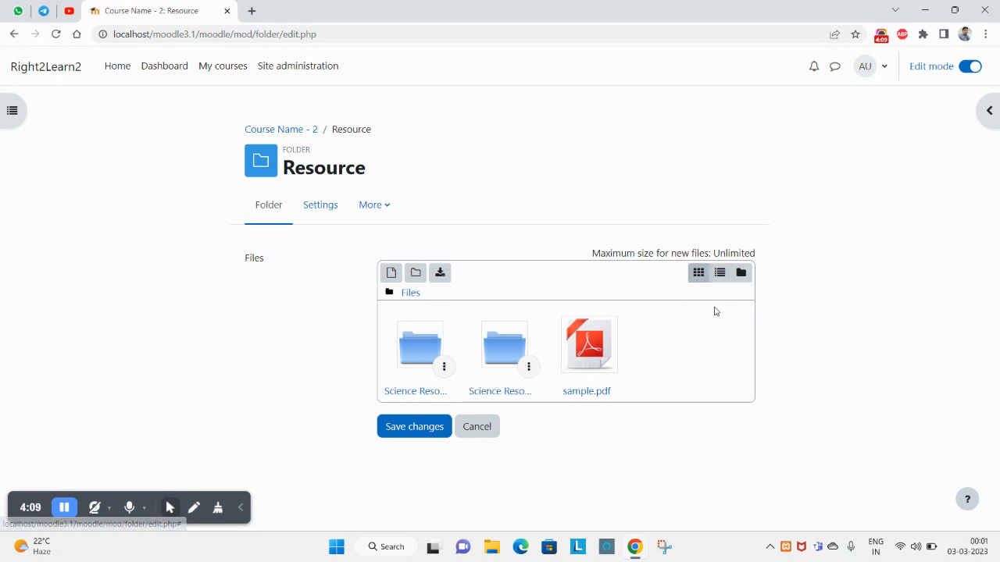
{"action": "left_click", "coordinate": [718, 278]}
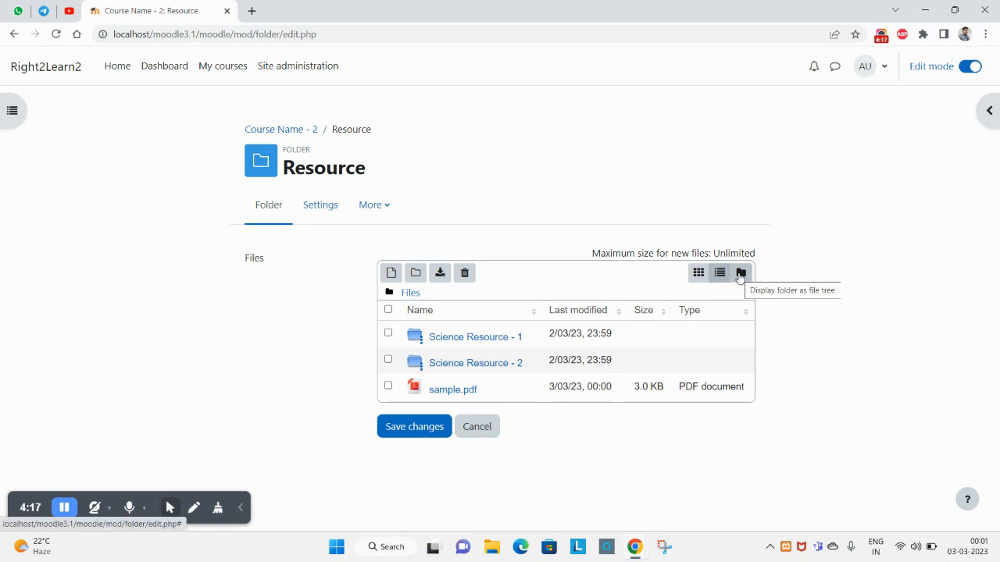
{"action": "left_click", "coordinate": [741, 273]}
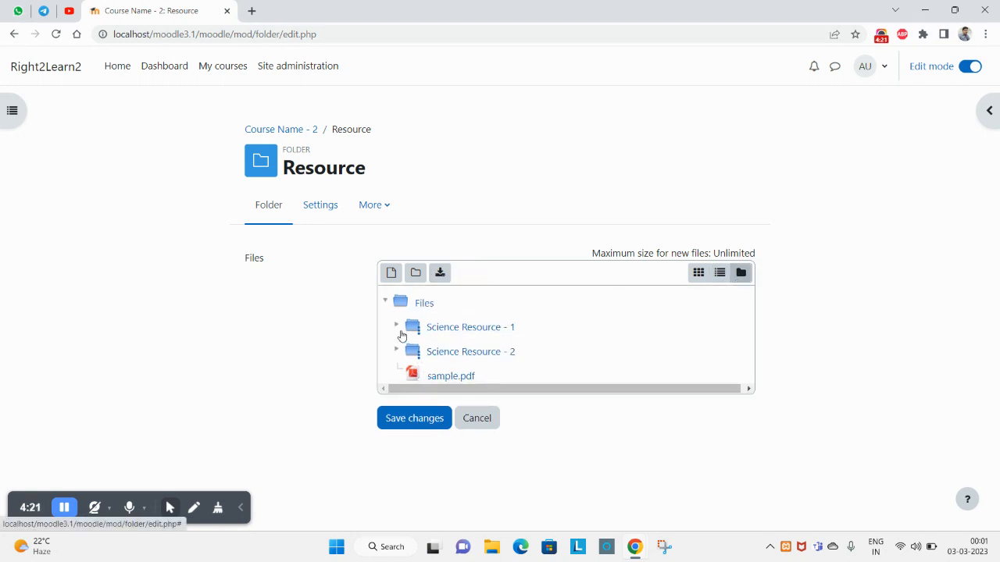
{"action": "left_click", "coordinate": [432, 415]}
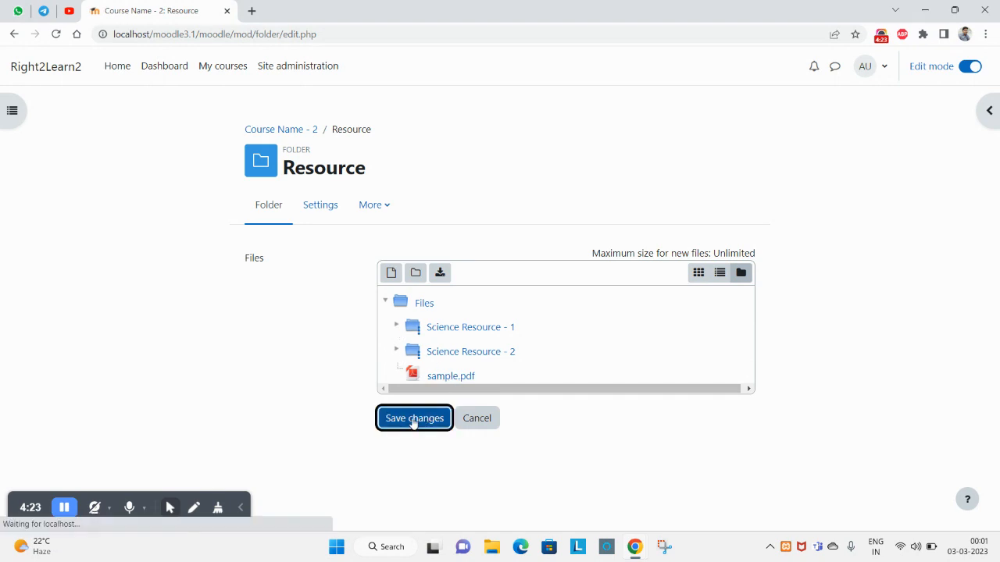
{"action": "scroll", "coordinate": [407, 420], "scroll_direction": "down", "scroll_amount": 1}
{"action": "scroll", "coordinate": [407, 420], "scroll_direction": "down", "scroll_amount": 1}
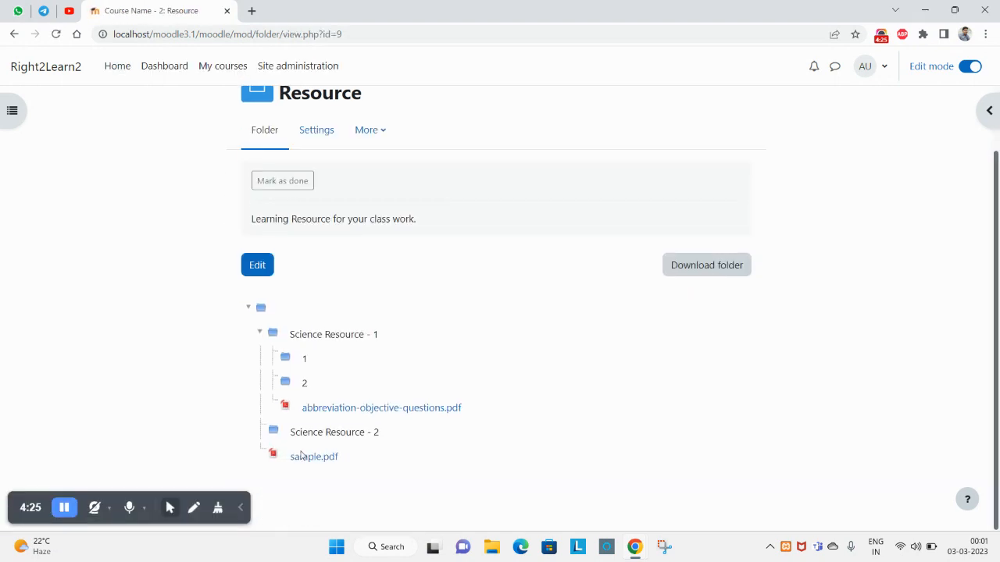
{"action": "scroll", "coordinate": [328, 289], "scroll_direction": "up", "scroll_amount": 1}
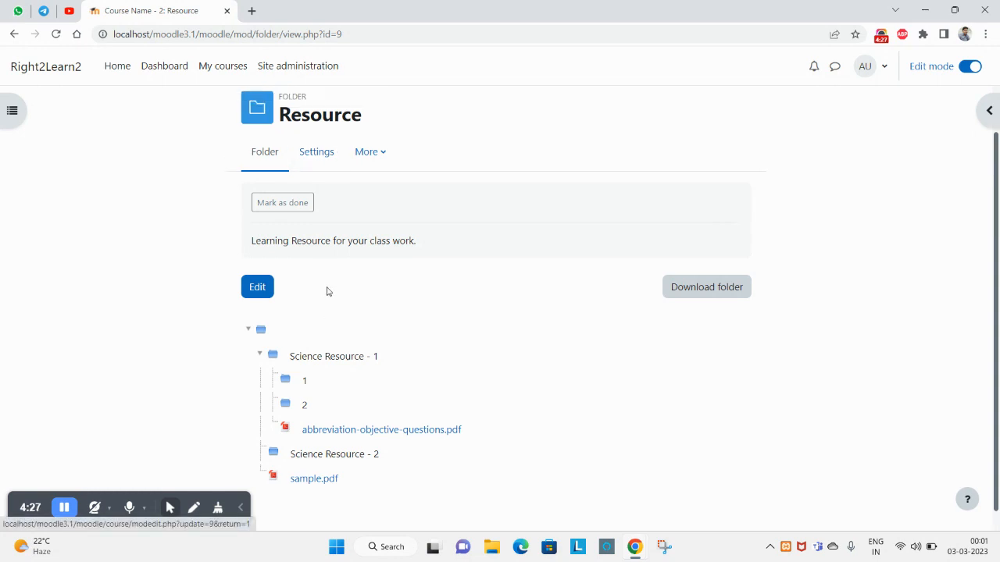
Step: Download the whole Resource folder as a zip file
{"action": "scroll", "coordinate": [297, 457], "scroll_direction": "down", "scroll_amount": 1}
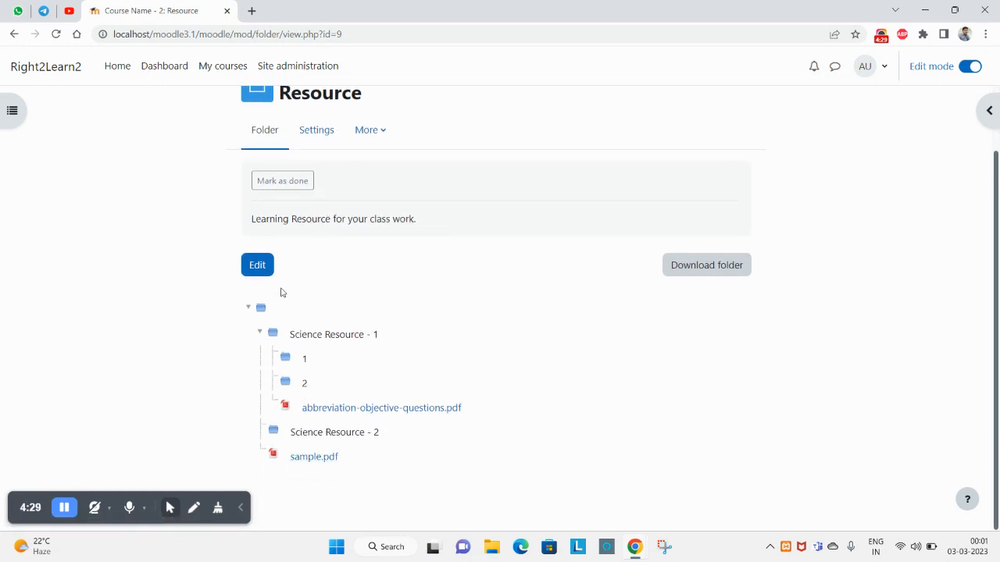
{"action": "left_click", "coordinate": [694, 275]}
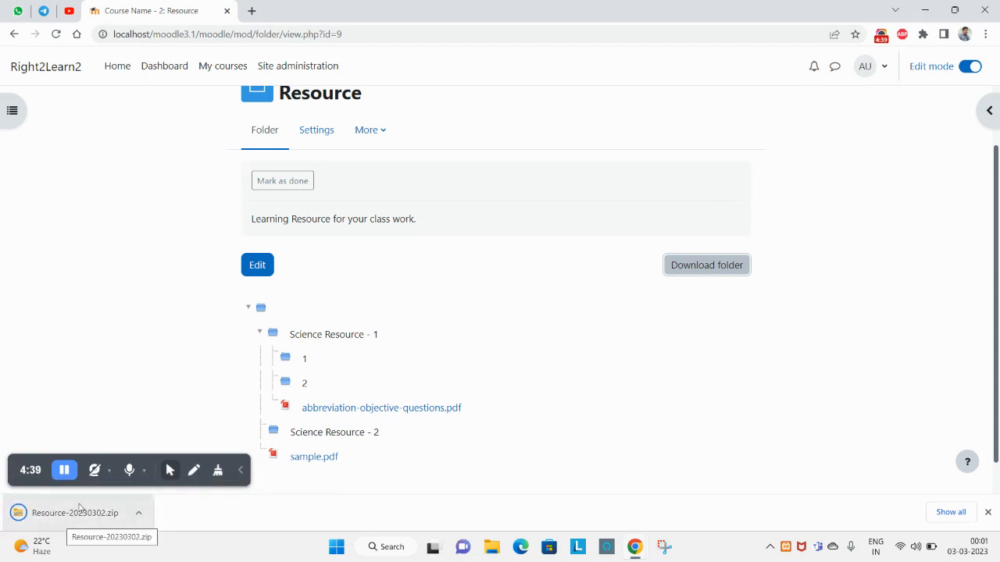
{"action": "scroll", "coordinate": [408, 376], "scroll_direction": "up", "scroll_amount": 1}
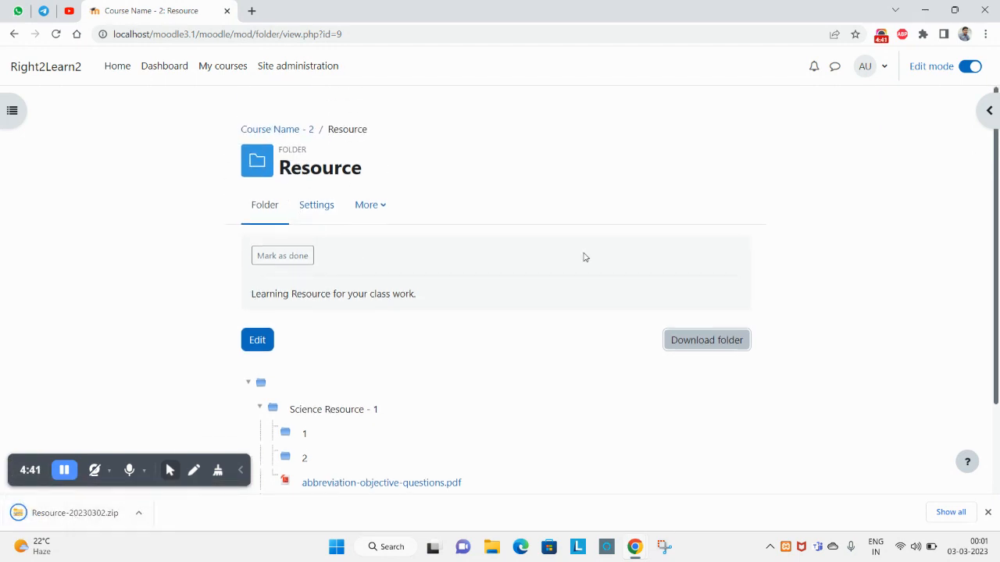
Step: Return to the Course Name - 2 page and expand the Chapter - 2 section
{"action": "left_click", "coordinate": [306, 130]}
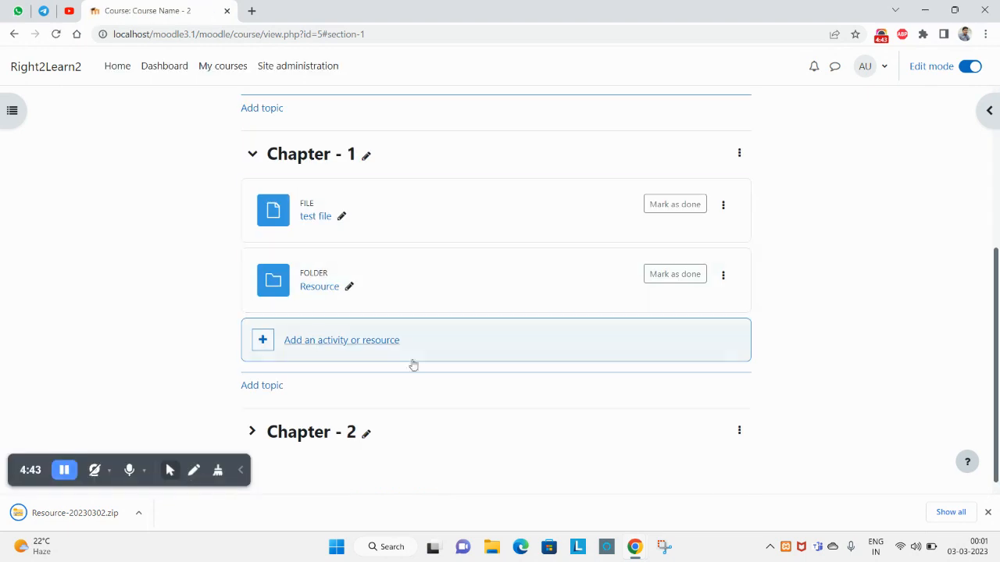
{"action": "left_click", "coordinate": [251, 415]}
{"action": "scroll", "coordinate": [380, 281], "scroll_direction": "down", "scroll_amount": 1}
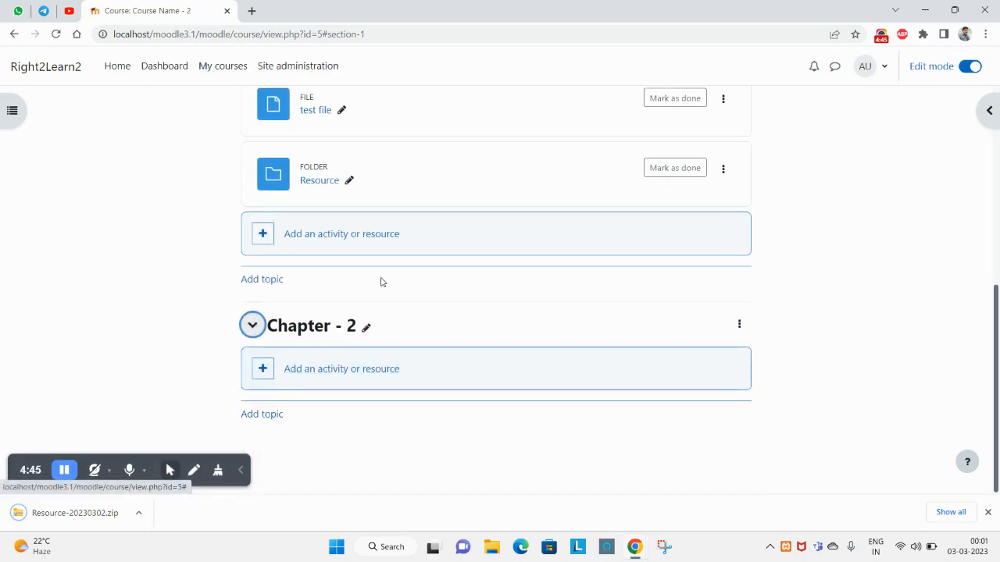
{"action": "scroll", "coordinate": [309, 284], "scroll_direction": "up", "scroll_amount": 2}
Step: Open the Resource folder from Chapter - 1, review its file tree and collapse Science Resource - 1
{"action": "left_click", "coordinate": [316, 308]}
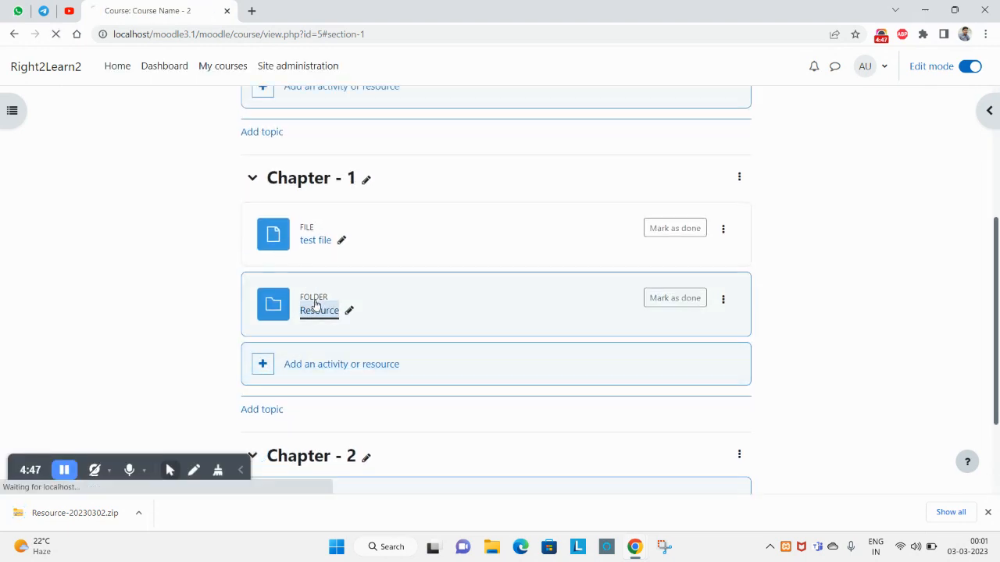
{"action": "scroll", "coordinate": [514, 389], "scroll_direction": "down", "scroll_amount": 2}
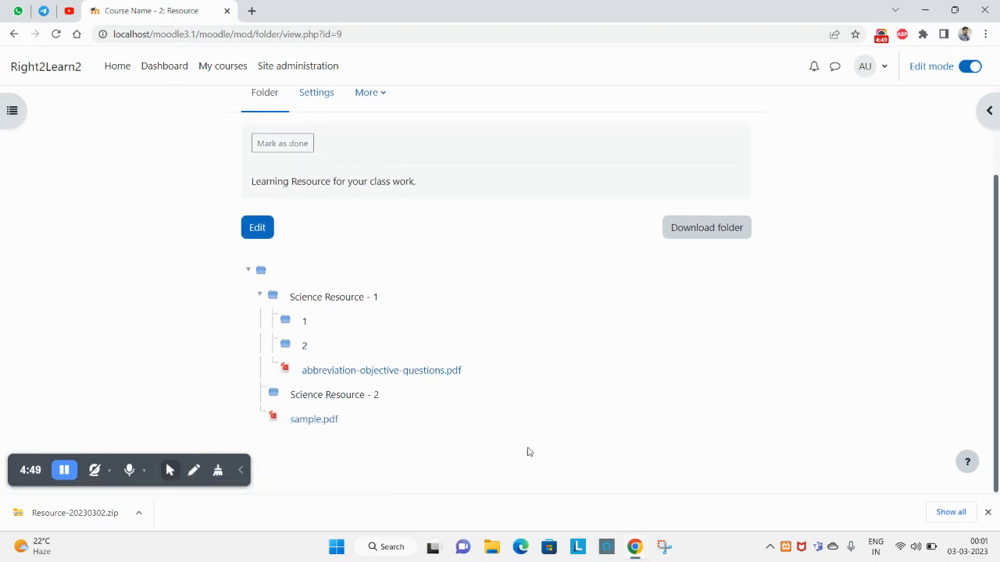
{"action": "scroll", "coordinate": [377, 286], "scroll_direction": "up", "scroll_amount": 3}
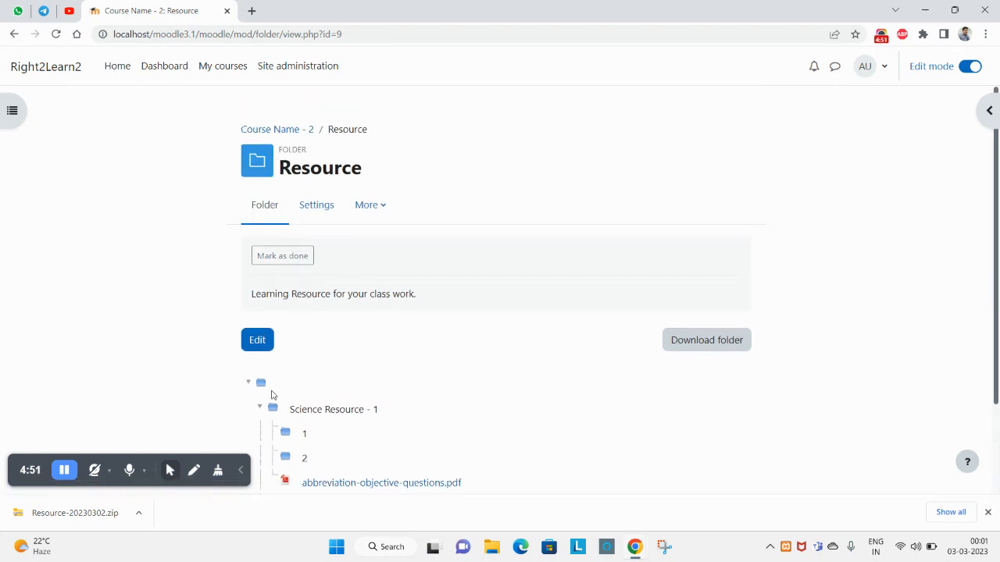
{"action": "scroll", "coordinate": [271, 395], "scroll_direction": "down", "scroll_amount": 3}
{"action": "left_click", "coordinate": [255, 297]}
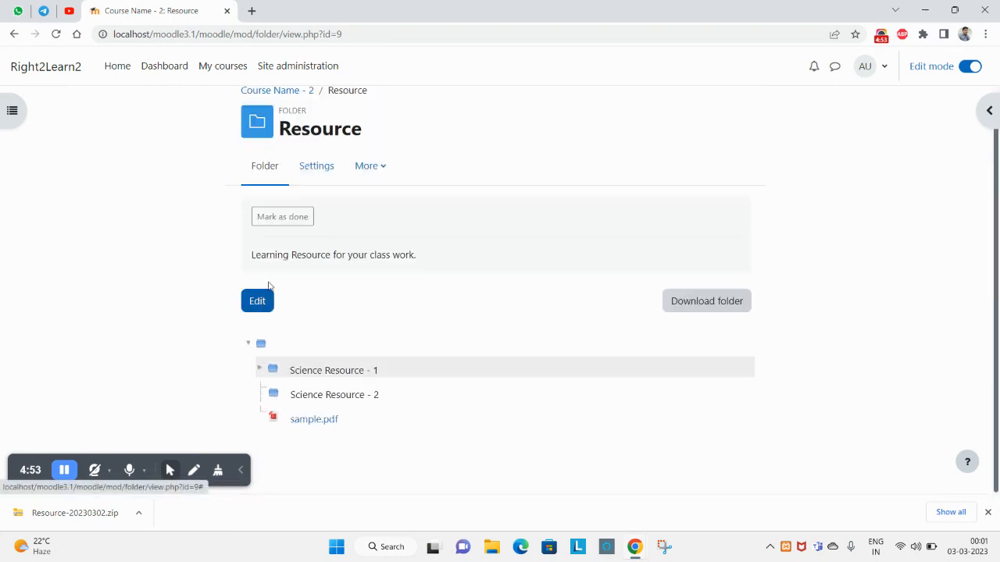